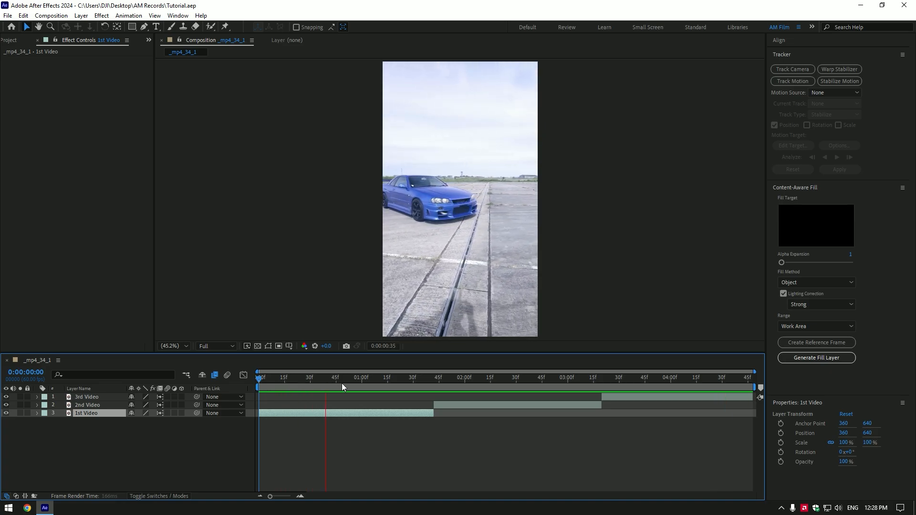
- Pre-compose the 1st Video layer under the name 1st Video, moving all attributes into the new composition
key("space")
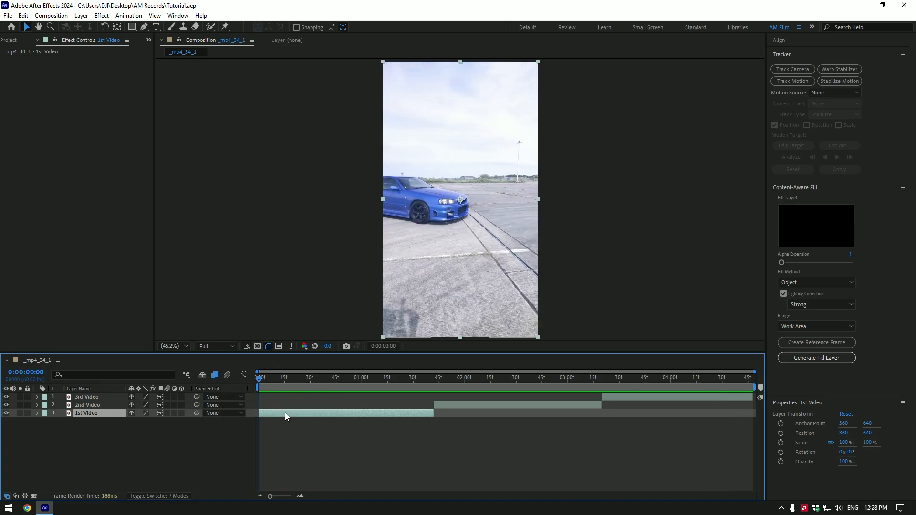
right_click(285, 413)
left_click(319, 353)
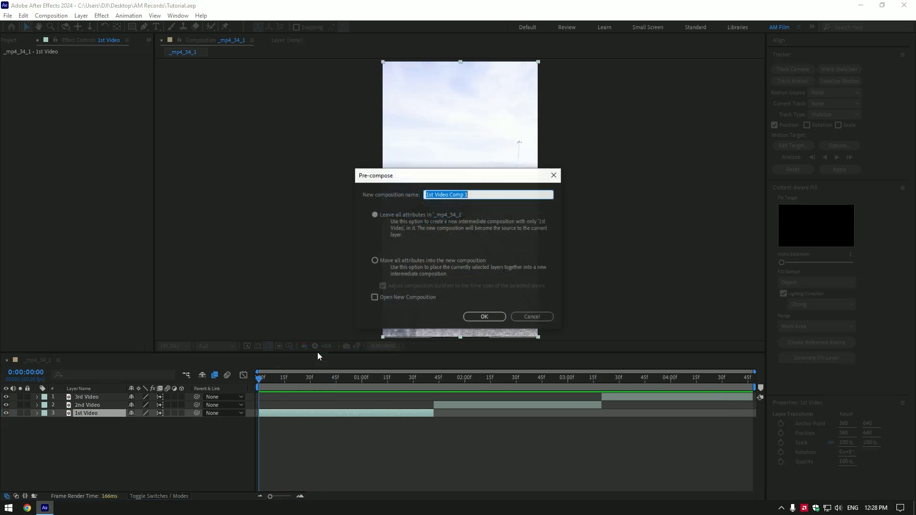
left_click(375, 261)
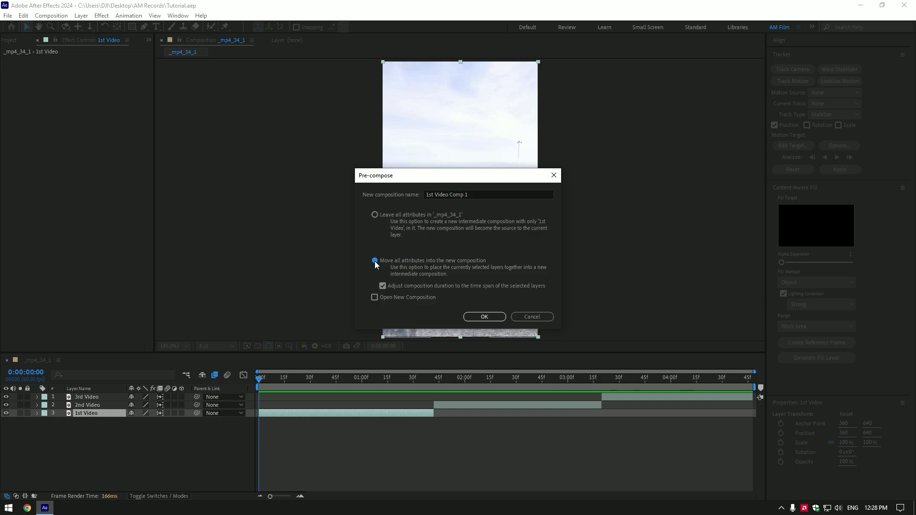
left_click_drag(470, 195, 450, 205)
key("BackSpace")
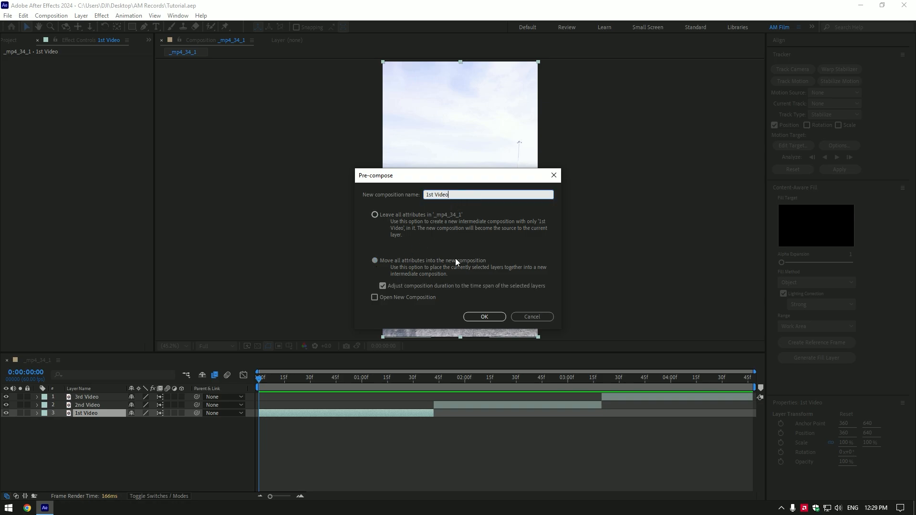
left_click(483, 317)
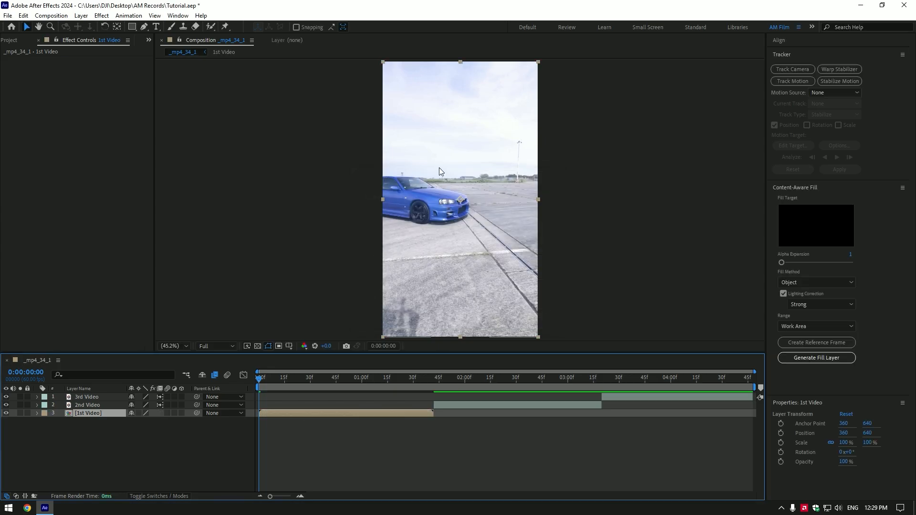
- Start a motion track on 1st Video, place the track point on the distant tower above the car roof, and enlarge its search region
left_click(786, 84)
scroll(450, 146, "up", 5)
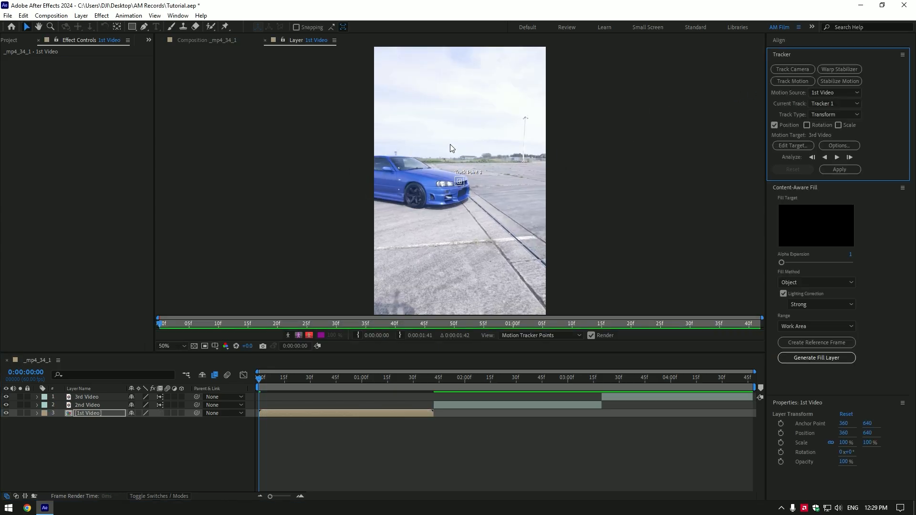
left_click_drag(474, 185, 342, 196)
scroll(387, 202, "down", 1)
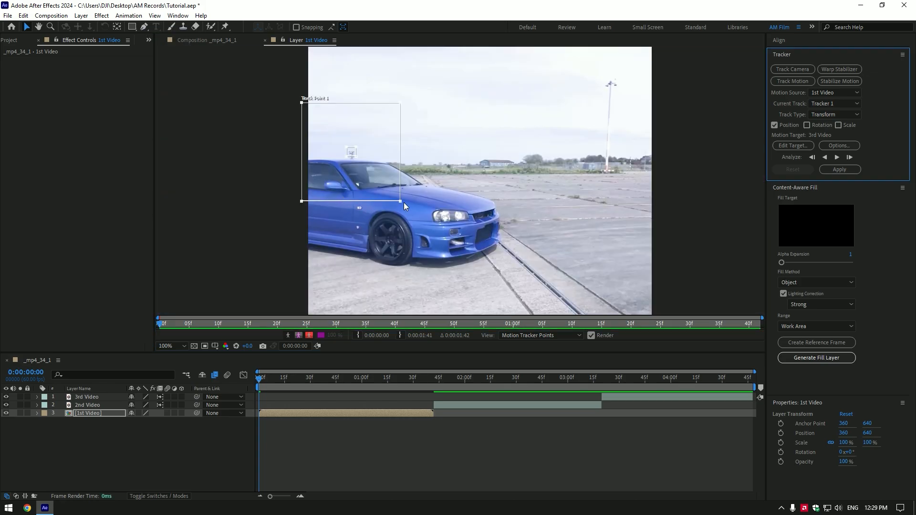
left_click_drag(404, 202, 416, 214)
- Set the motion tracker's channel to RGB and analyze the 1st Video clip forward
left_click(848, 145)
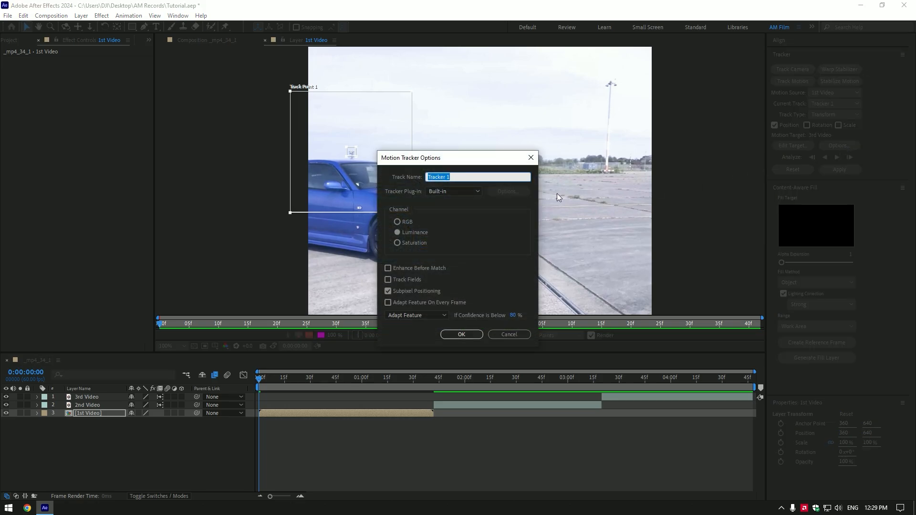
left_click(397, 222)
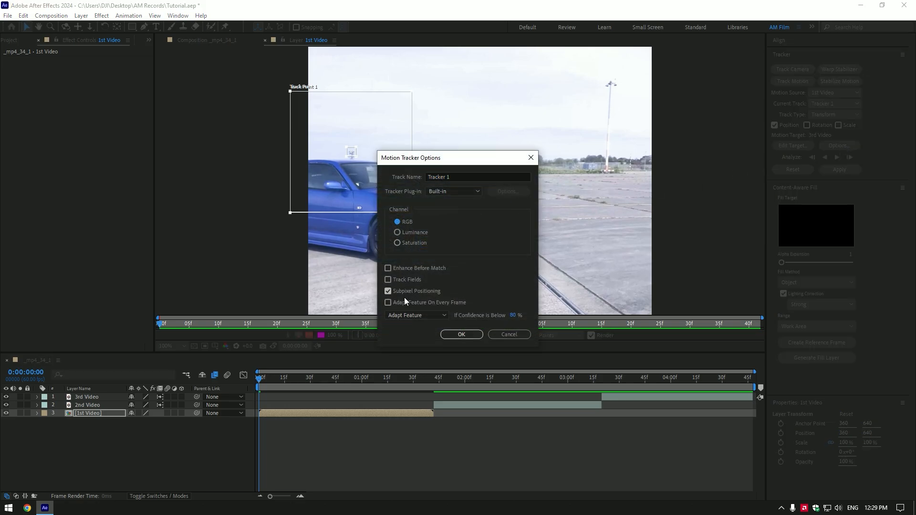
left_click(462, 334)
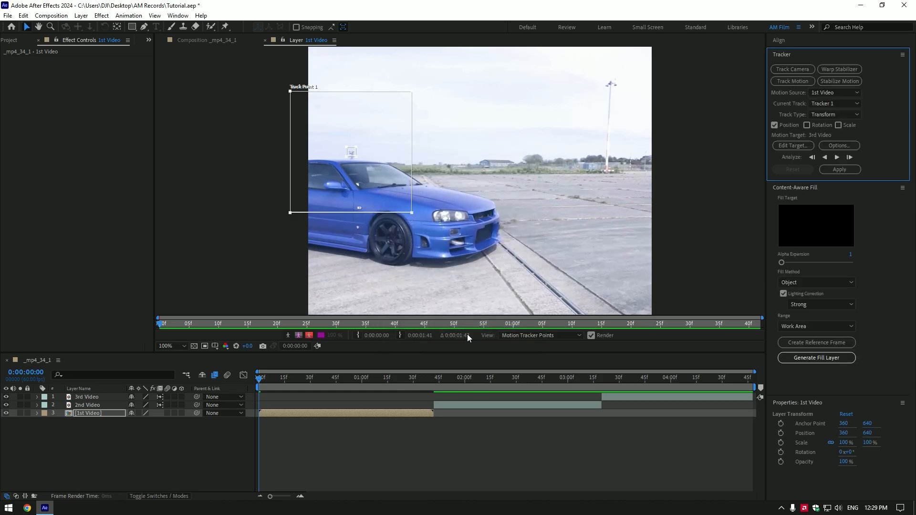
left_click(838, 157)
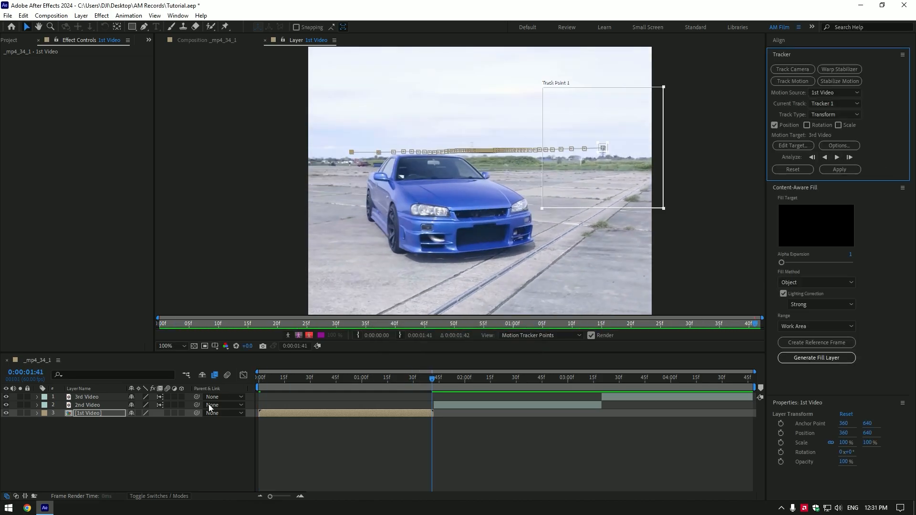
- Create a null object in the main composition to receive the tracking data
right_click(128, 428)
mouse_move(156, 316)
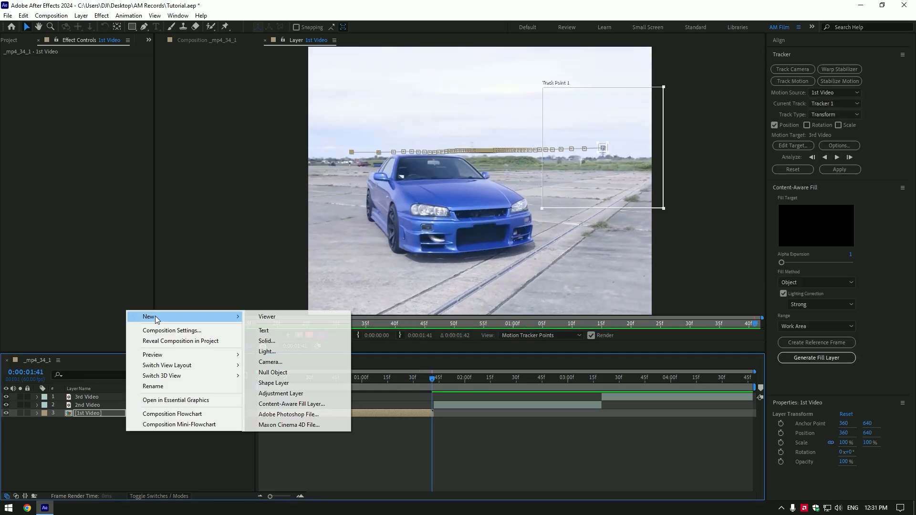
left_click(272, 373)
- Set Null 1 as the tracker's motion target and apply the tracking data in X and Y
left_click(785, 147)
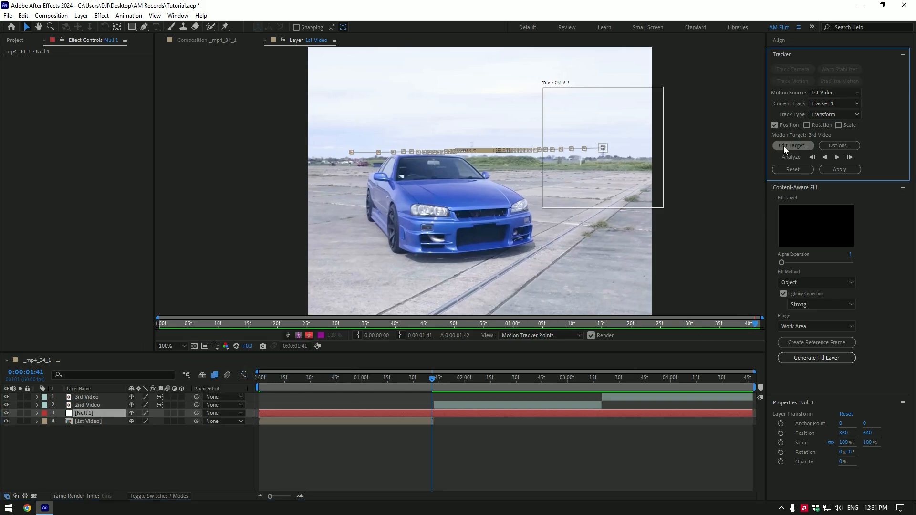
left_click(480, 244)
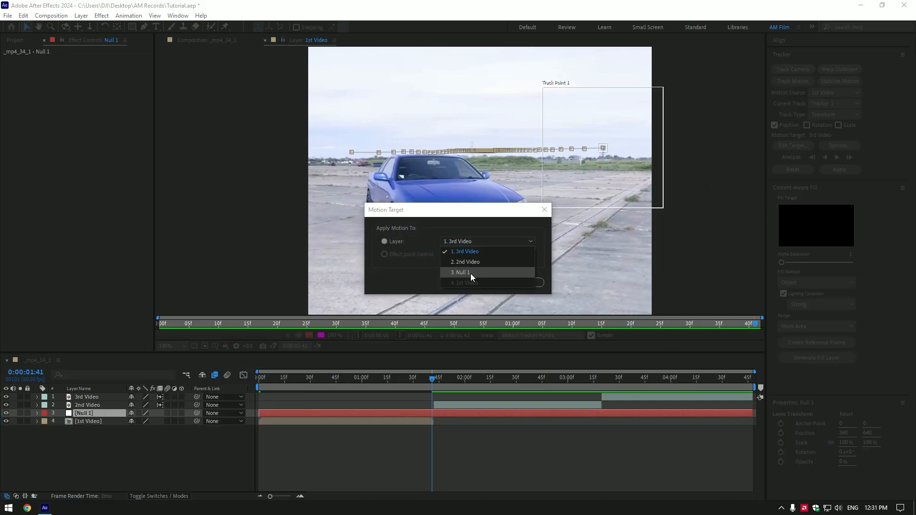
left_click(470, 273)
left_click(475, 283)
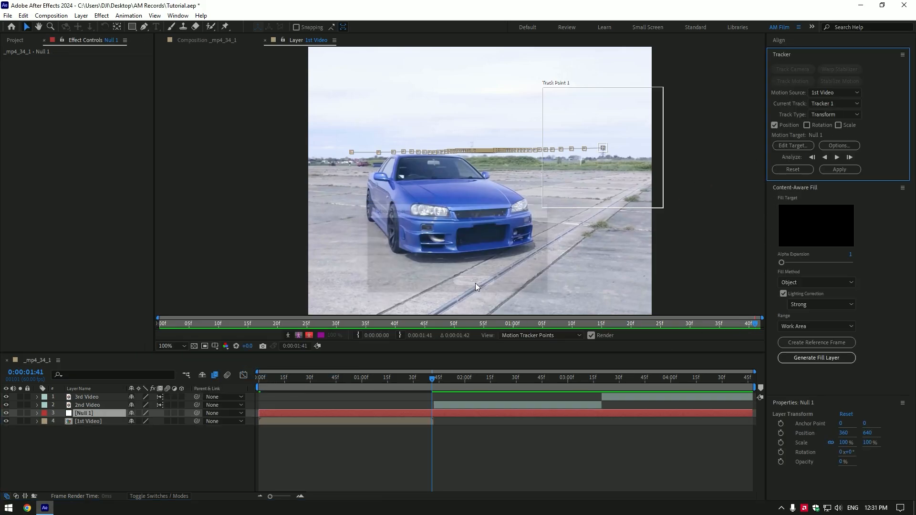
left_click(836, 170)
left_click(481, 246)
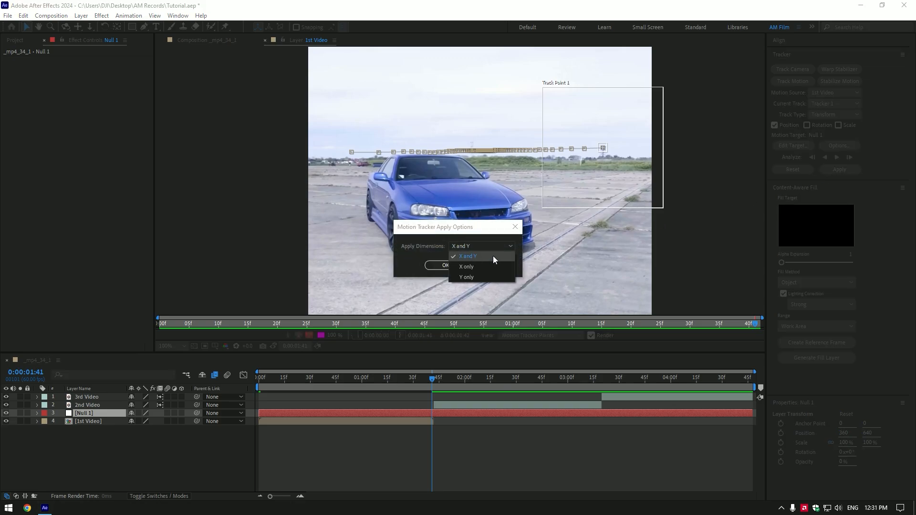
left_click(493, 257)
left_click(444, 265)
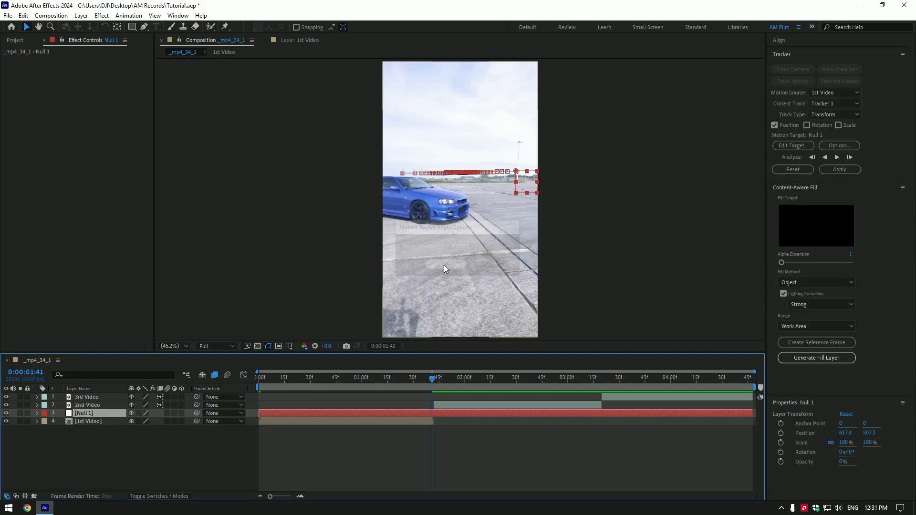
- Split the Null 1 layer at 0:00:01:42, where 1st Video ends, and delete the remaining part
left_click(435, 379)
key("ctrl+shift+d")
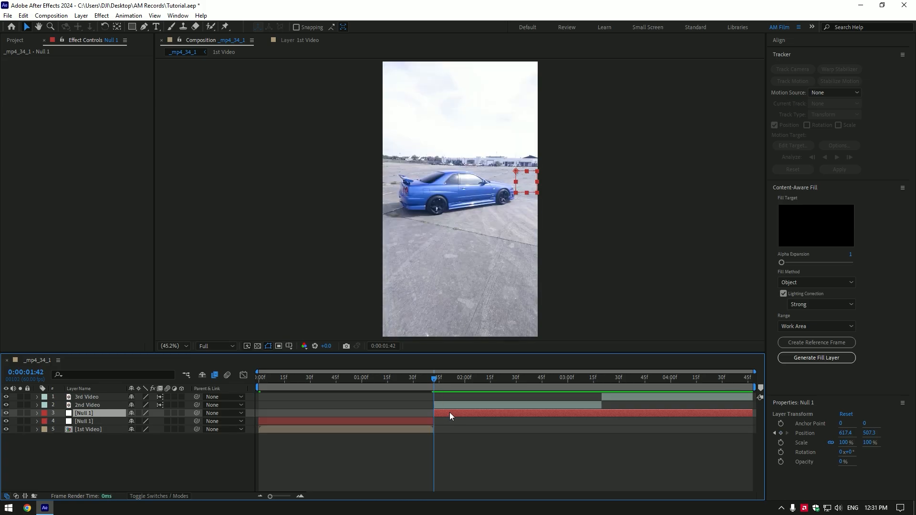
key("Delete")
- Add the Tornado Twister Small.mov footage above Null 1 from the start of the composition and parent it to Null 1
left_click_drag(435, 379, 258, 381)
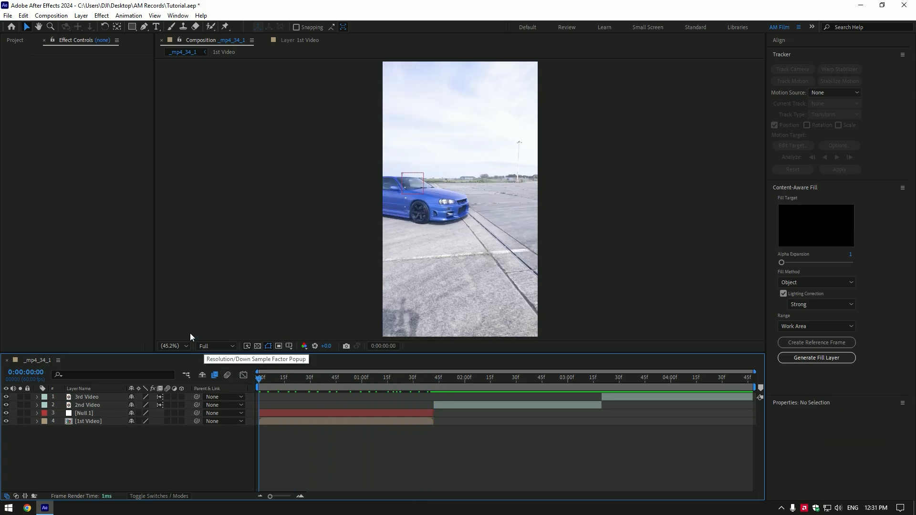
key("ctrl+0")
left_click_drag(27, 200, 95, 408)
left_click(350, 378)
left_click_drag(370, 379, 257, 377)
left_click_drag(196, 414, 85, 424)
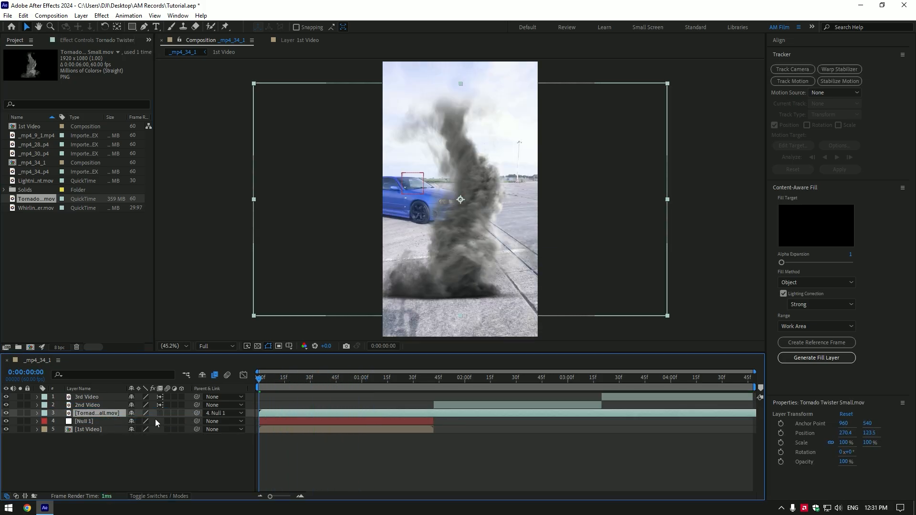
- Make the tornado layer 3D and move it up and sideways over the background behind the car
left_click(182, 414)
left_click_drag(462, 153, 476, 67)
left_click_drag(512, 106, 545, 108)
- Scale the tornado layer to 77% and position it on the horizon behind the car, at about X 341, Y -272
key("s")
left_click_drag(143, 421, 133, 421)
scroll(430, 191, "down", 2)
left_click_drag(479, 110, 478, 114)
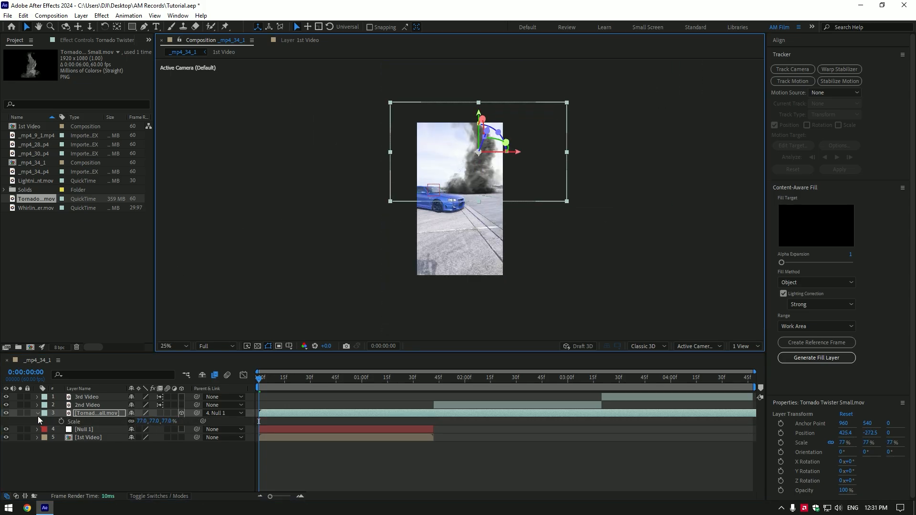
left_click(38, 414)
left_click_drag(517, 152, 507, 153)
- Split the tornado layer where the 1st Video clip ends, delete the remainder, and return to the start of the composition
left_click_drag(260, 378, 434, 379)
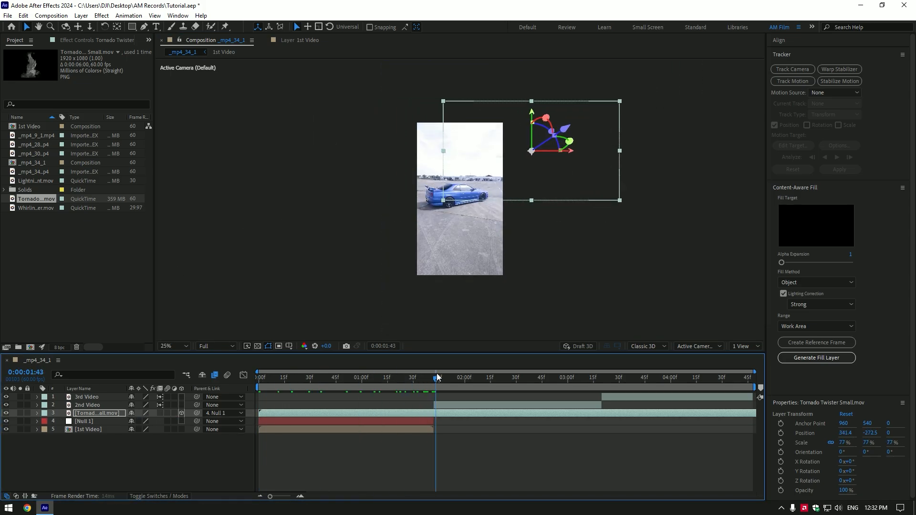
key("ctrl+shift+d")
key("Delete")
key("Home")
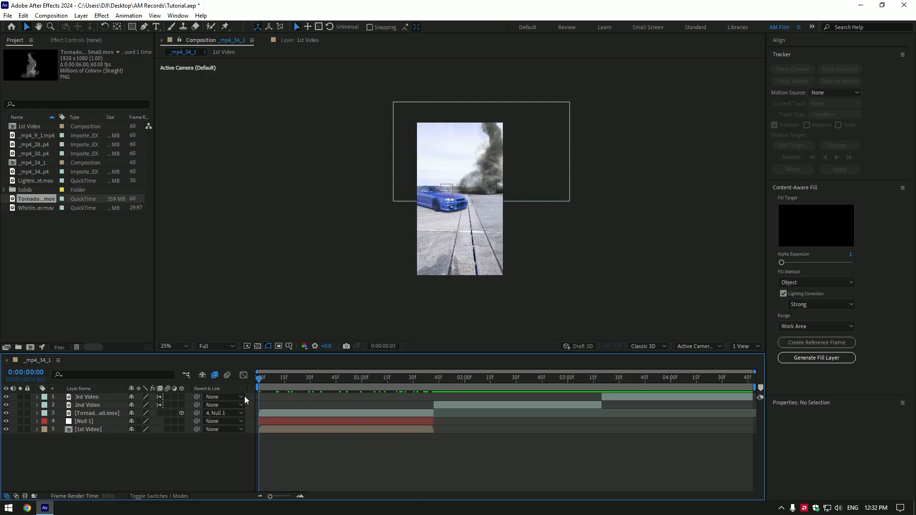
- Duplicate the 1st Video layer and place the copy directly above the tornado layer
key("period")
key("period")
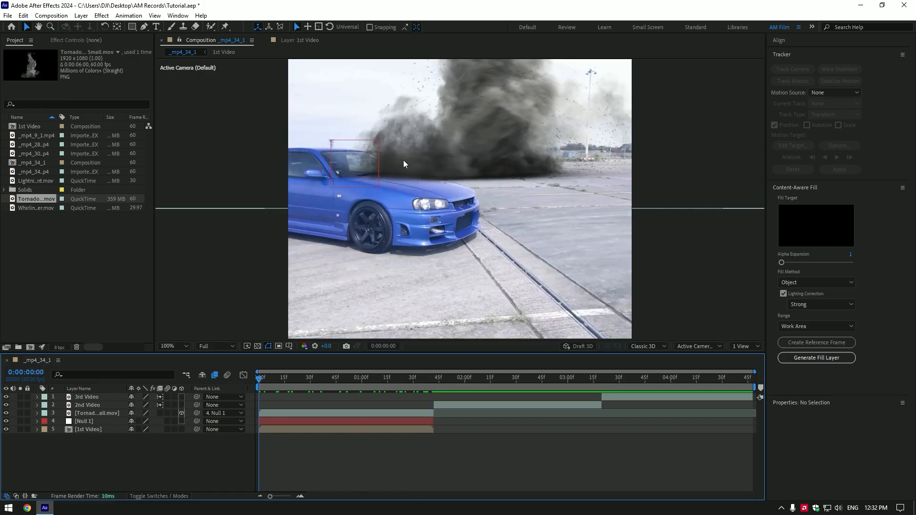
key("comma")
key("comma")
left_click(88, 429)
key("ctrl+d")
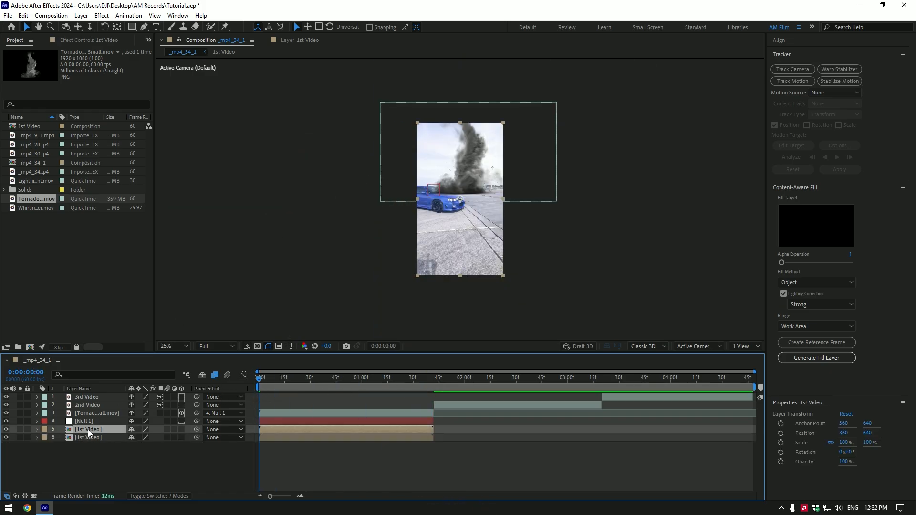
left_click_drag(88, 431, 83, 414)
- Rename the duplicated 1st Video layer as Car only
right_click(82, 414)
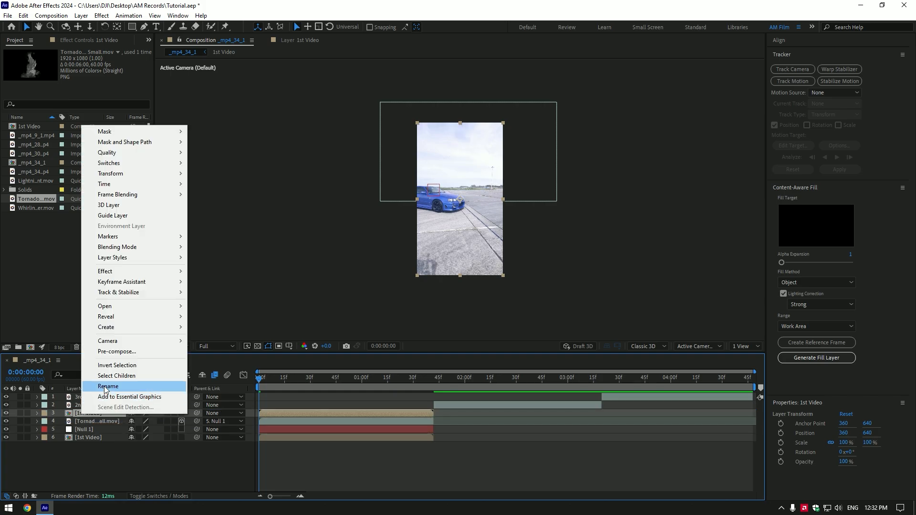
left_click(106, 387)
type("Car only")
key("Return")
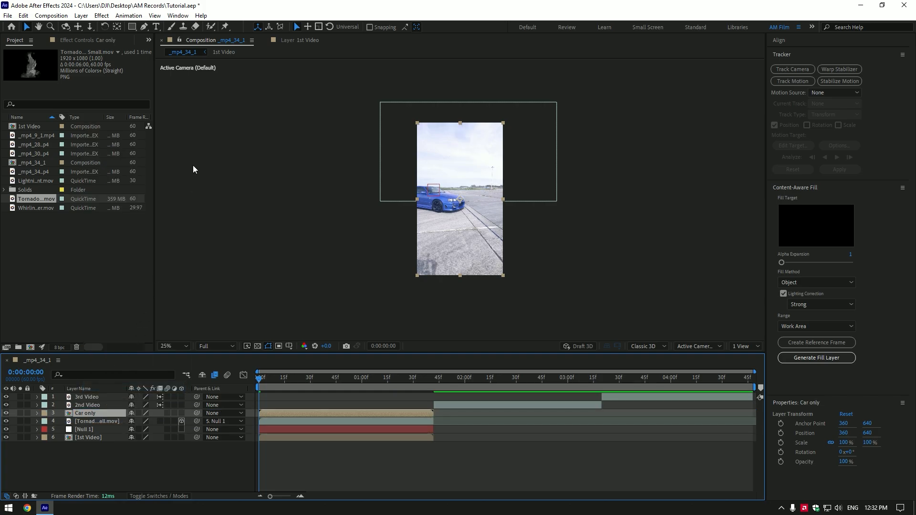
- Paint over the visible car in the Car only layer with the Roto Brush to select it as foreground
left_click(211, 27)
double_click(84, 415)
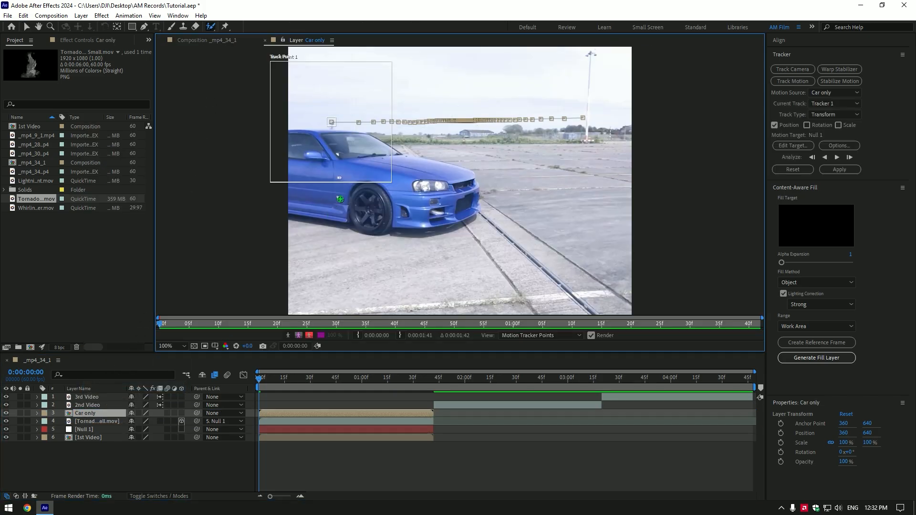
left_click_drag(295, 130, 292, 176)
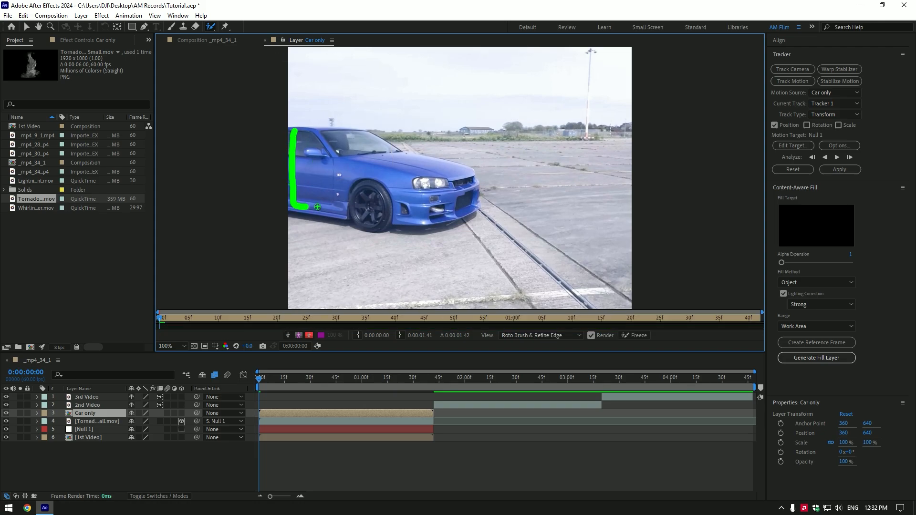
left_click_drag(347, 217, 459, 191)
scroll(460, 191, "up", 1)
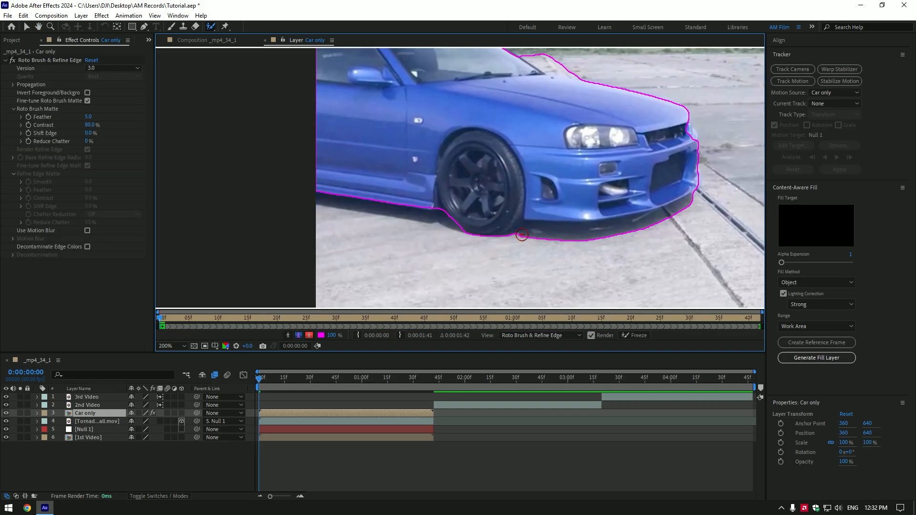
- Refine the Roto Brush selection with an added foreground stroke along the edge of the car's roof above the windshield
scroll(491, 256, "up", 1)
left_click_drag(286, 191, 538, 283)
left_click_drag(473, 258, 576, 263)
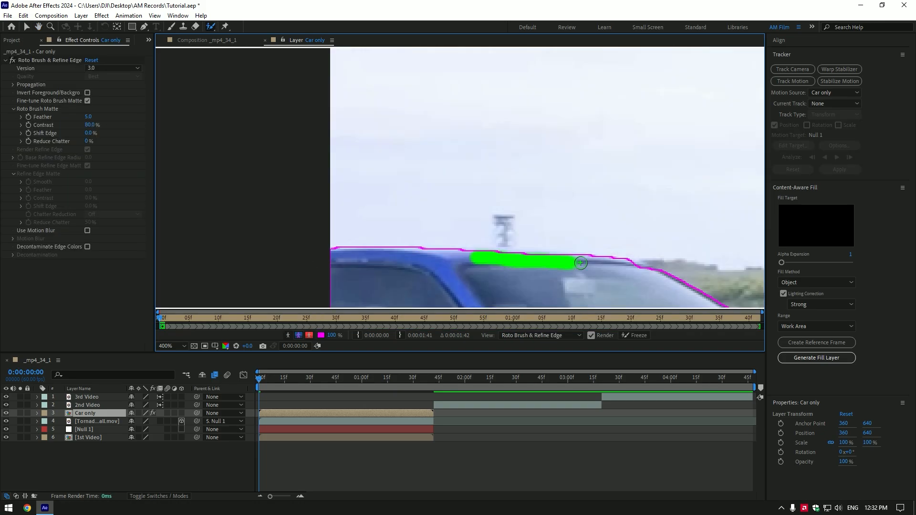
scroll(577, 238, "down", 1)
mouse_move(759, 301)
left_mouse_down()
mouse_move(617, 211)
mouse_move(510, 191)
mouse_move(451, 194)
left_mouse_up()
scroll(511, 191, "down", 2)
key("v")
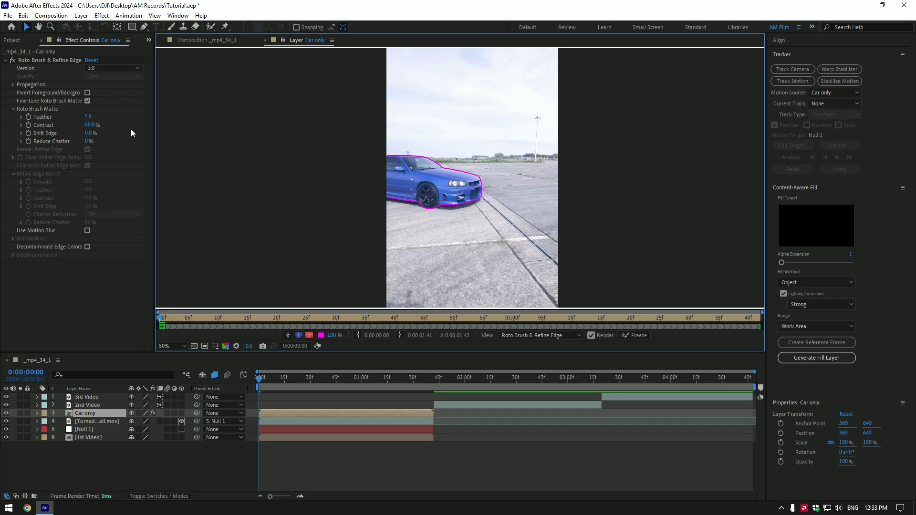
- Set the Roto Brush matte's Feather to 10, freeze the propagation, and return to the main composition view
left_click(89, 118)
type("10")
key("Return")
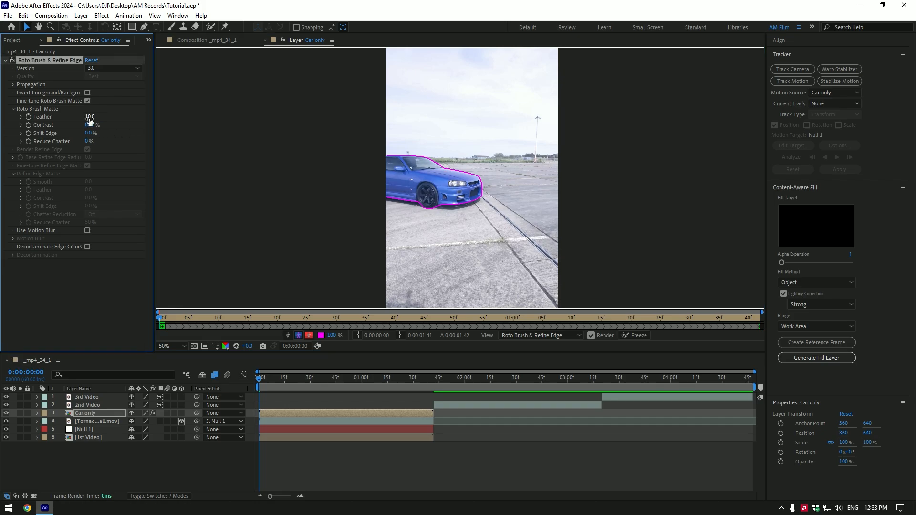
left_click(623, 335)
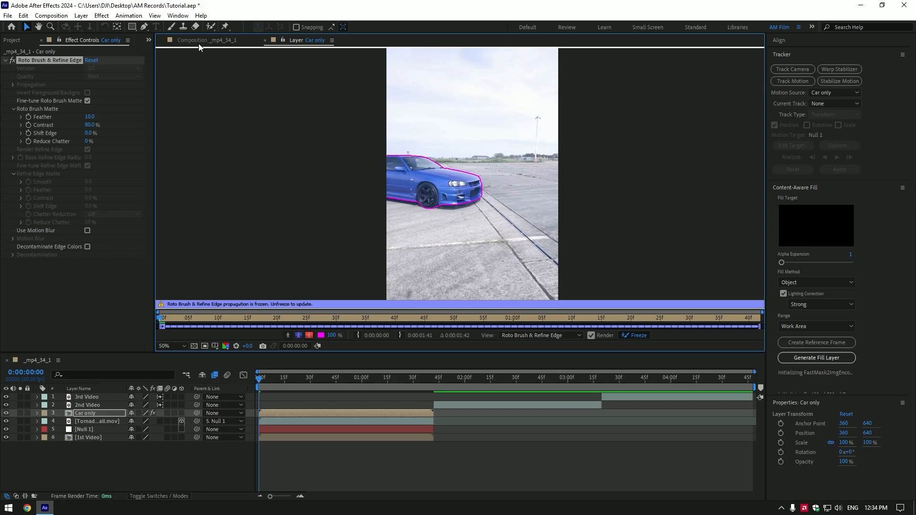
left_click(198, 42)
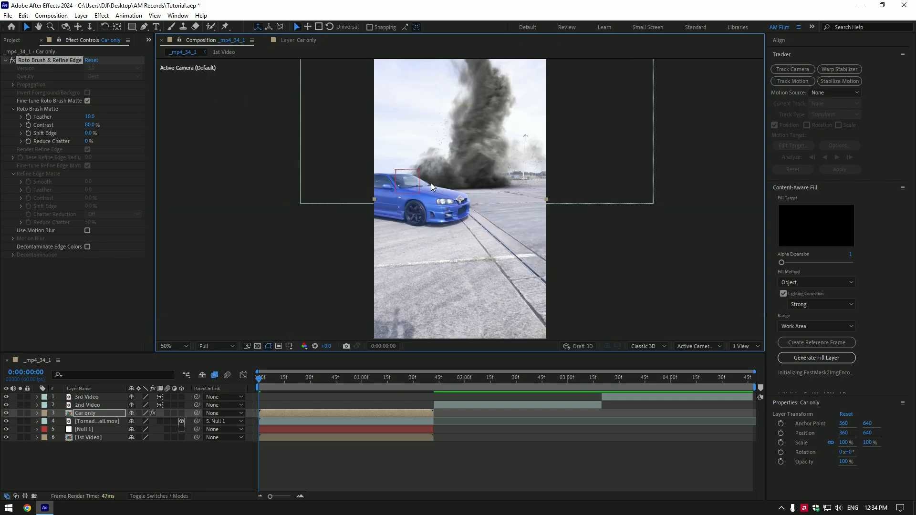
- Pre-compose the 2nd Video layer as 2nd Video, moving all attributes and fitting the composition duration to the layer's time span
left_click_drag(261, 378, 434, 384)
key("ctrl+Up")
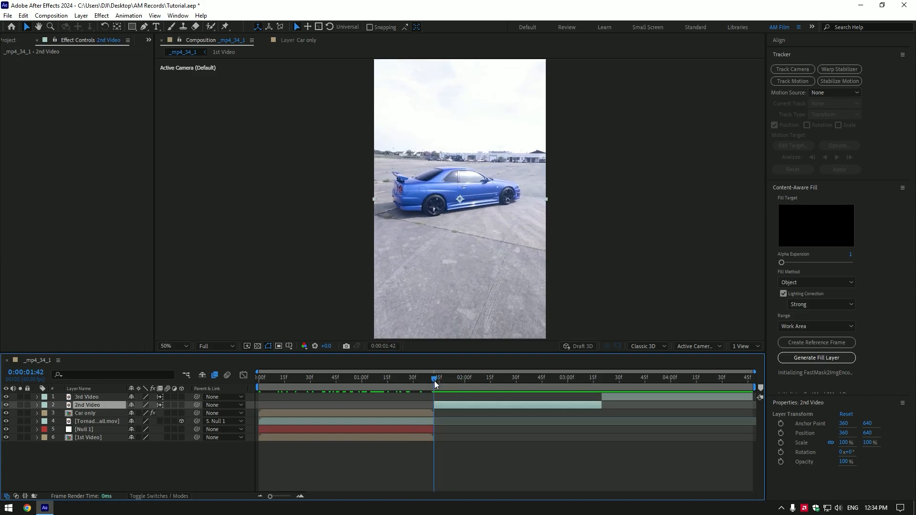
right_click(446, 405)
left_click(477, 341)
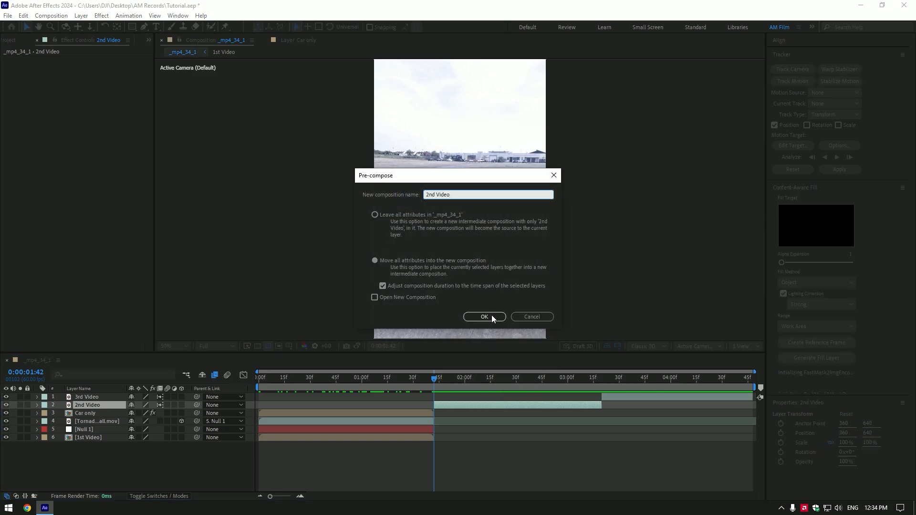
left_click(484, 317)
- Camera-track the 2nd Video layer and create a text layer and camera from the track points on the ground beside the car
left_click(792, 70)
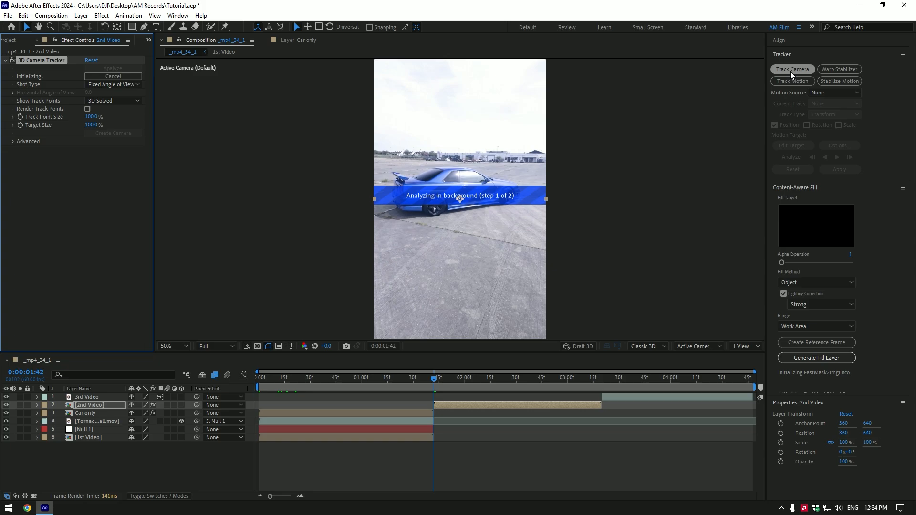
mouse_move(486, 249)
left_mouse_down()
mouse_move(452, 254)
mouse_move(398, 217)
mouse_move(476, 210)
mouse_move(538, 221)
mouse_move(477, 258)
left_mouse_up()
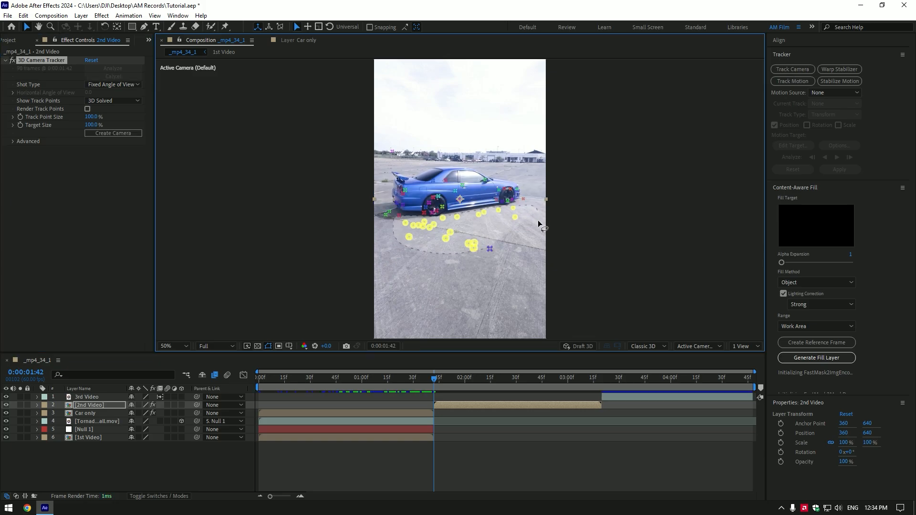
right_click(437, 232)
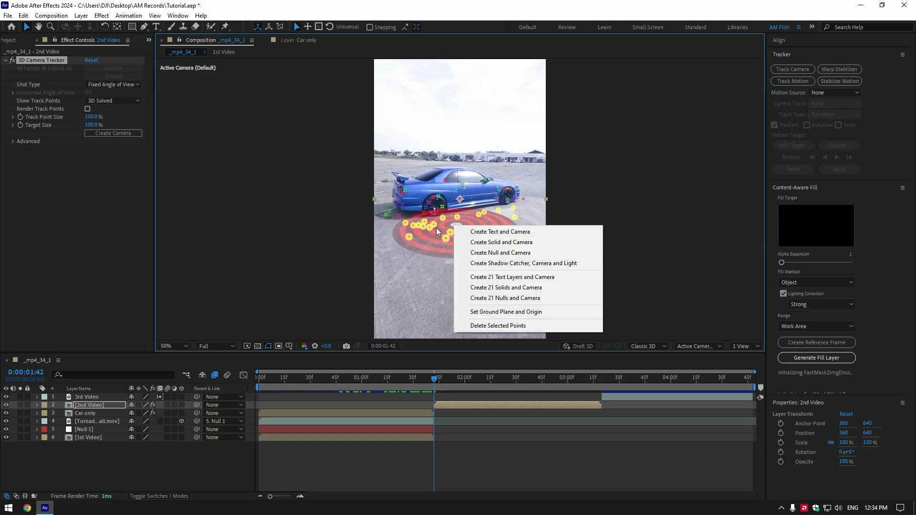
left_click(502, 236)
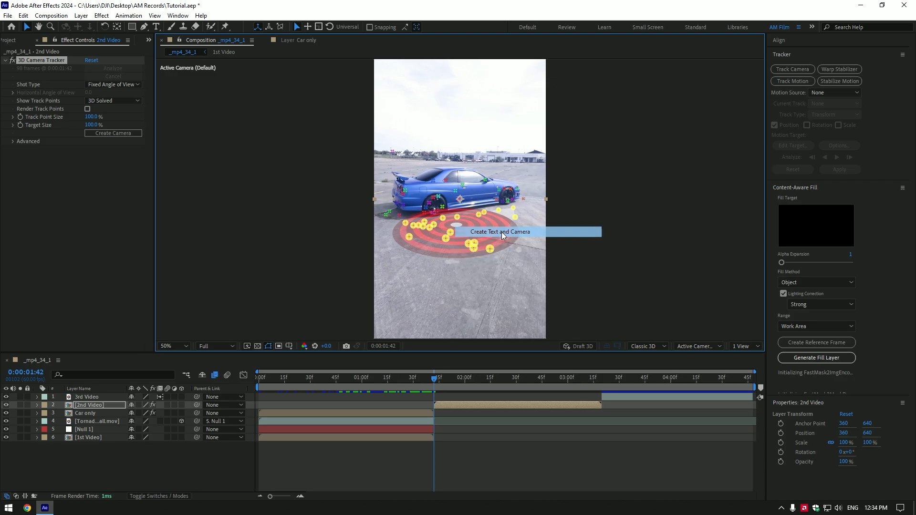
- Trim the tracker's camera and text layers to the second clip, removing the parts before 0:00:01:42 and after 0:00:03:20
key("ctrl+shift+d")
left_click(433, 403)
key("Delete")
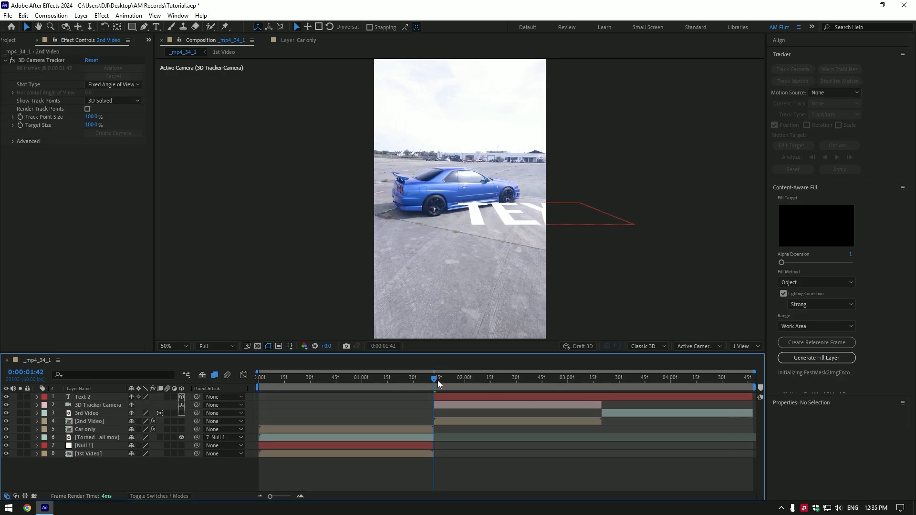
left_click_drag(438, 380, 603, 382)
left_click(608, 392)
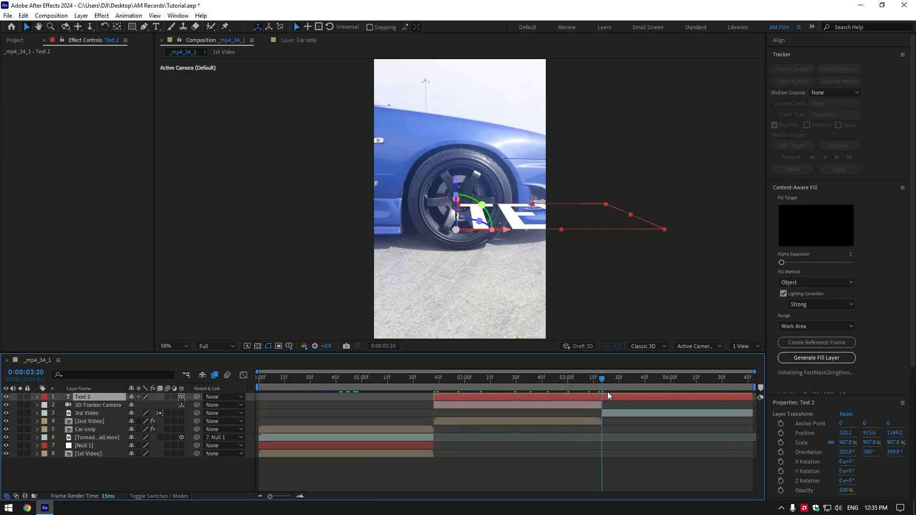
key("ctrl+shift+d")
key("Delete")
- Replace the content of the tracked text layer with "am film" at the start of the second clip
left_click(484, 379)
left_click(434, 377)
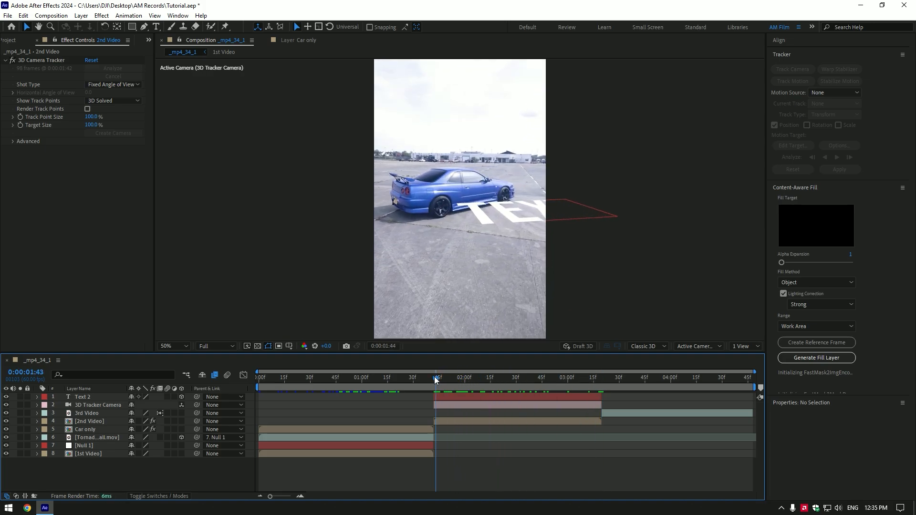
left_click(442, 394)
left_click(157, 28)
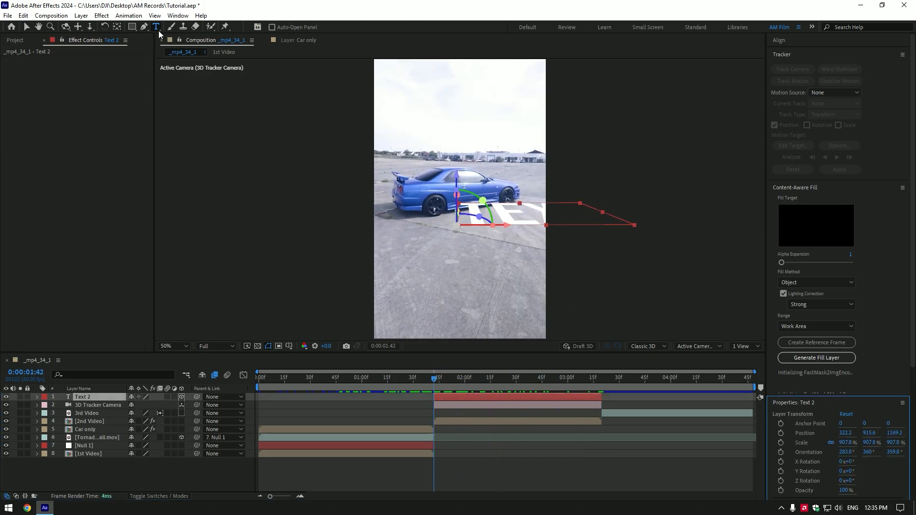
left_click(534, 222)
key("ctrl+a")
type("am film")
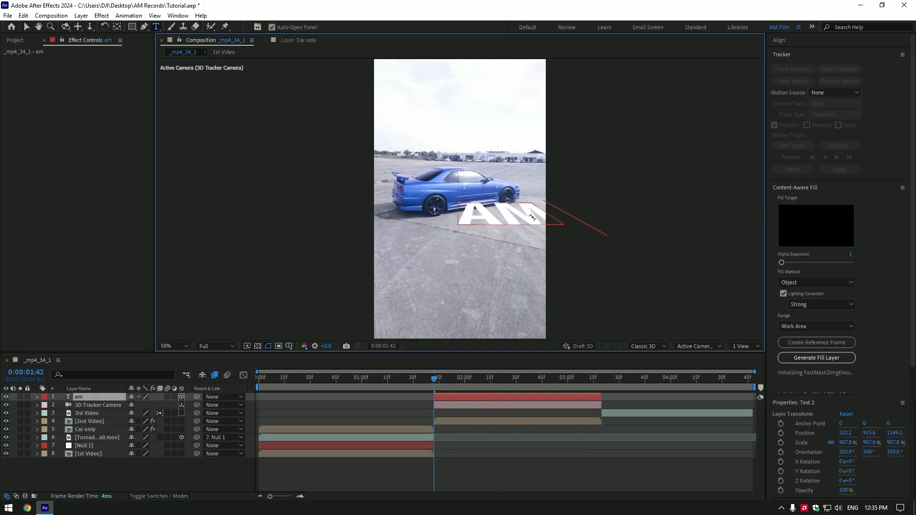
- Scale the am film text to 248.8% and stand it upright alongside the car with orientation 9°, 327.7°, 0°
left_click(85, 397)
key("v")
key("s")
left_click_drag(144, 406, 127, 406)
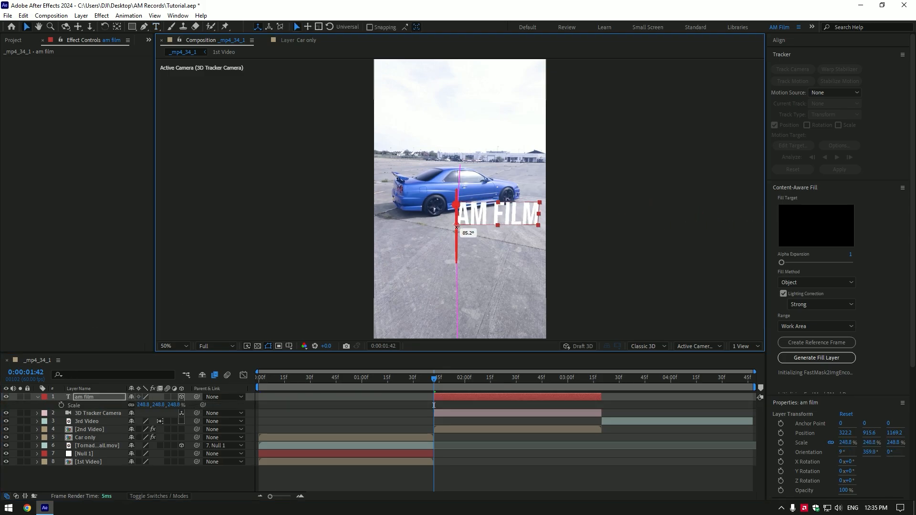
key("period")
key("period")
left_click_drag(465, 376, 424, 376)
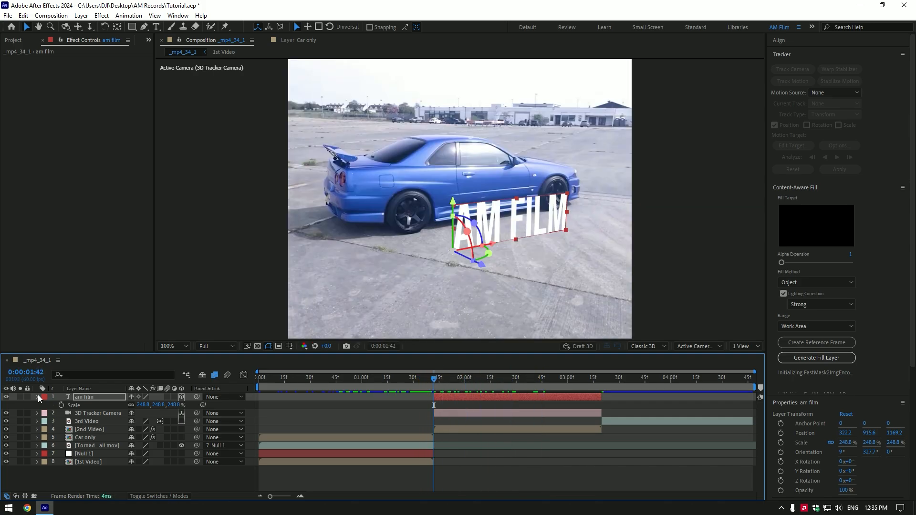
- Add a text animator with Opacity and Tracking properties to the am film layer and set its Opacity to 0%
left_click(38, 397)
left_click(38, 397)
left_click(186, 406)
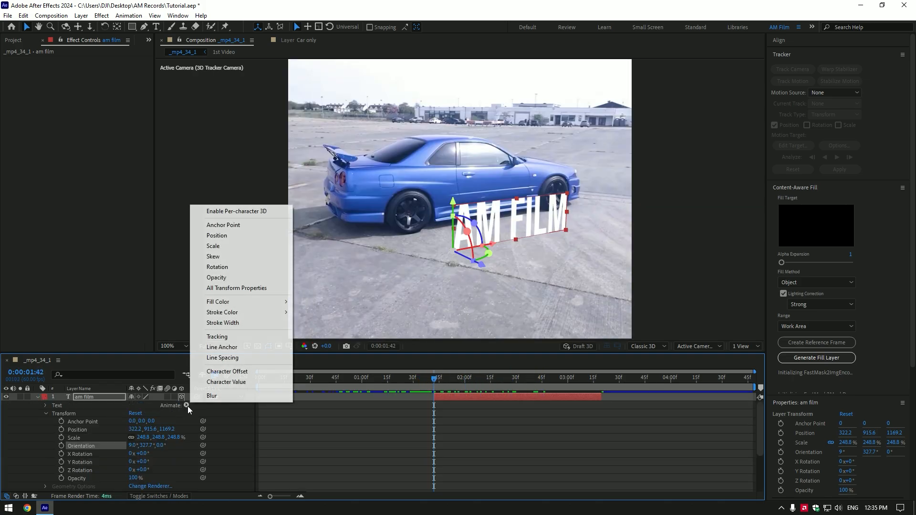
left_click(224, 278)
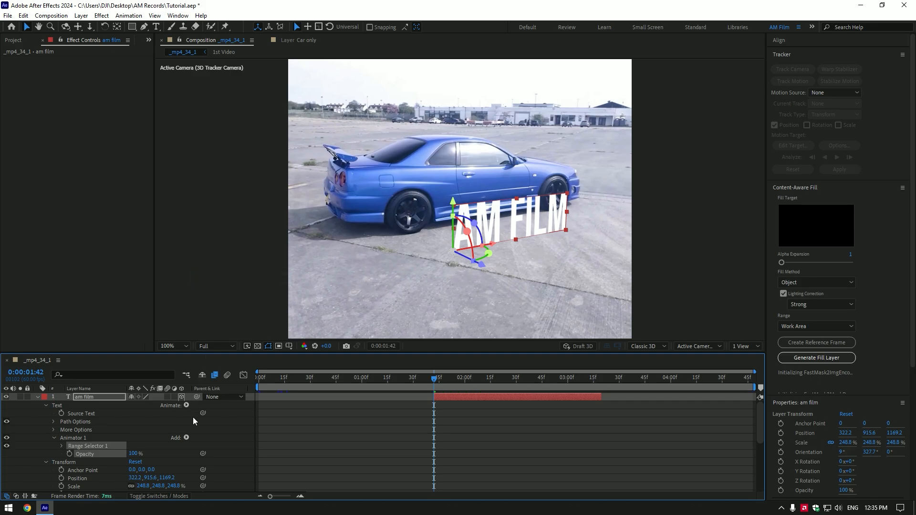
left_click(186, 437)
mouse_move(221, 443)
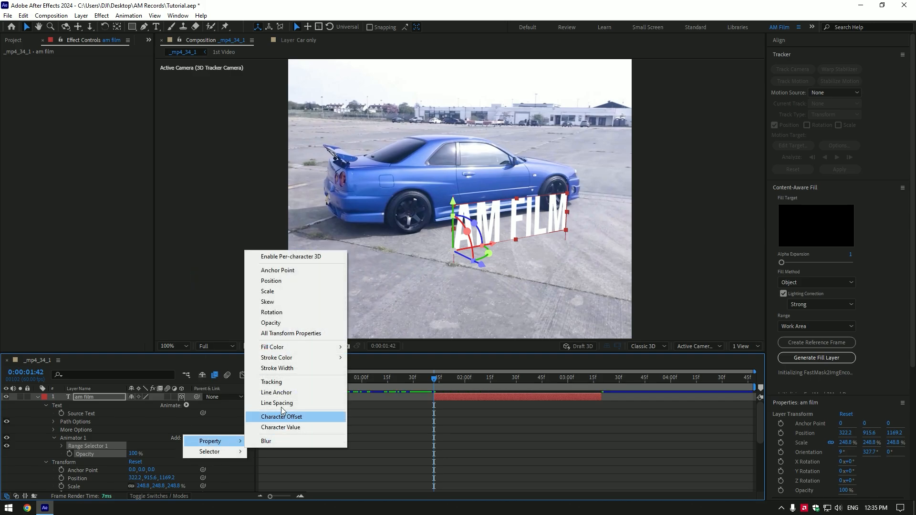
left_click(271, 381)
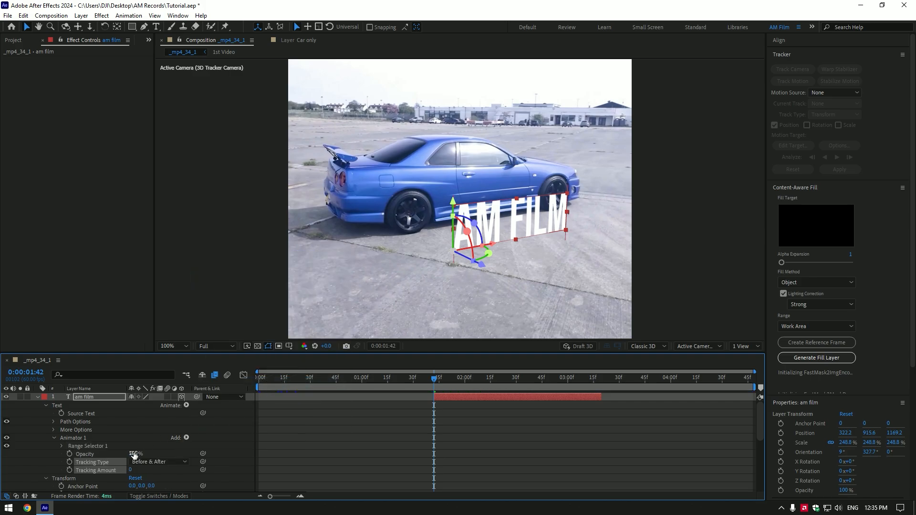
left_click_drag(134, 454, 43, 456)
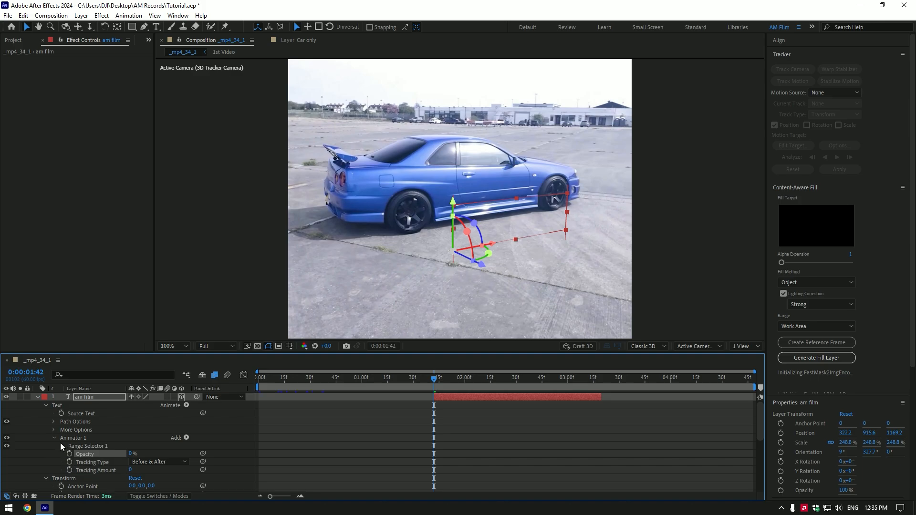
- Keyframe the range selector's Start from 0% at 0:00:01:42 to 100% at about 0:00:02:19 for a letter-by-letter reveal
left_click(61, 446)
mouse_move(435, 379)
left_mouse_down()
mouse_move(453, 379)
mouse_move(434, 379)
left_mouse_up()
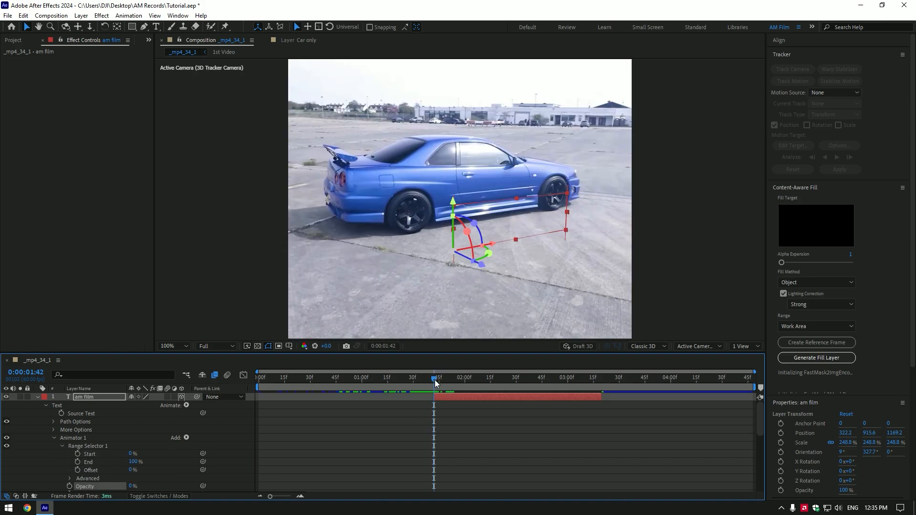
left_click(77, 454)
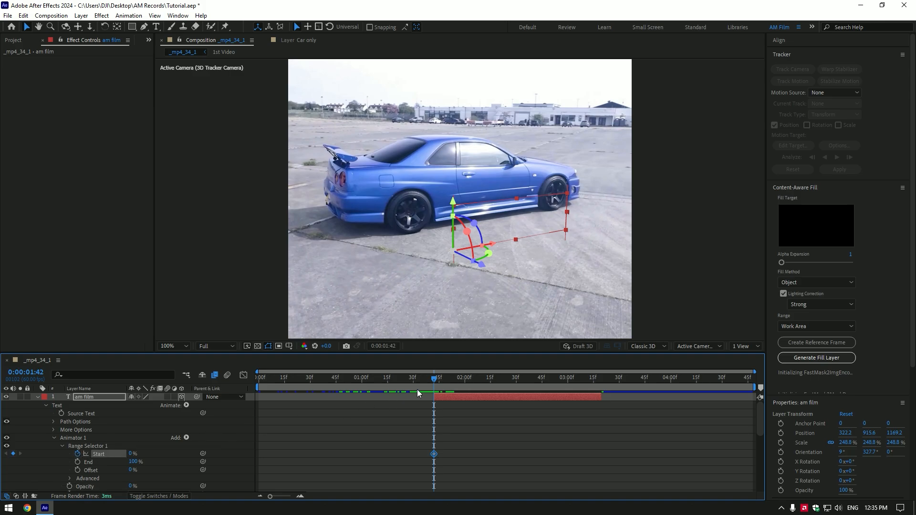
left_click_drag(434, 378, 542, 377)
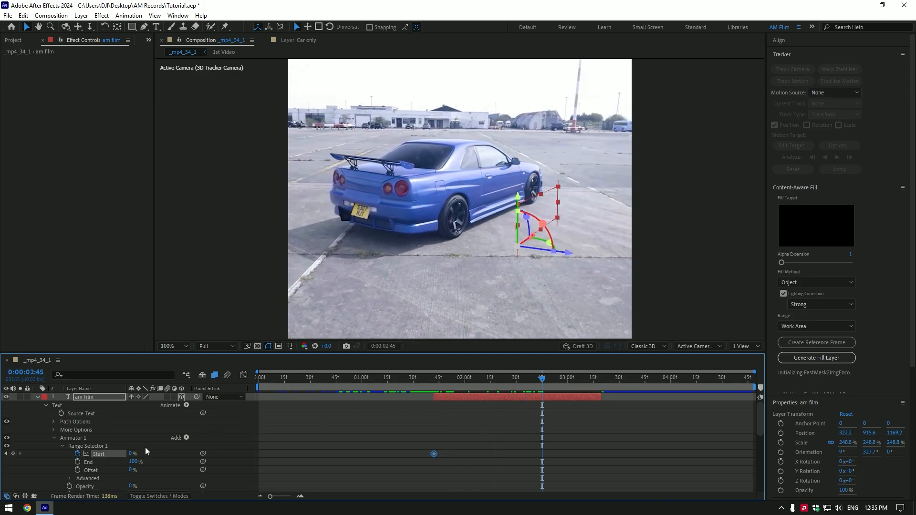
left_click_drag(130, 456, 426, 457)
left_click_drag(542, 385, 459, 385)
left_click_drag(542, 454, 497, 454)
mouse_move(468, 385)
left_mouse_down()
mouse_move(431, 381)
mouse_move(512, 385)
mouse_move(471, 386)
left_mouse_up()
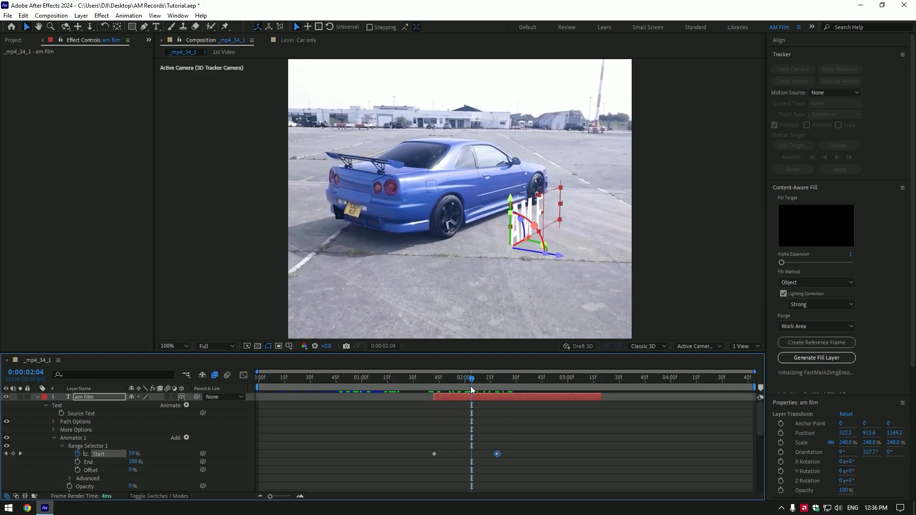
- Enable motion blur on the am film layer and apply Easy Ease to both Start keyframes
left_click(168, 397)
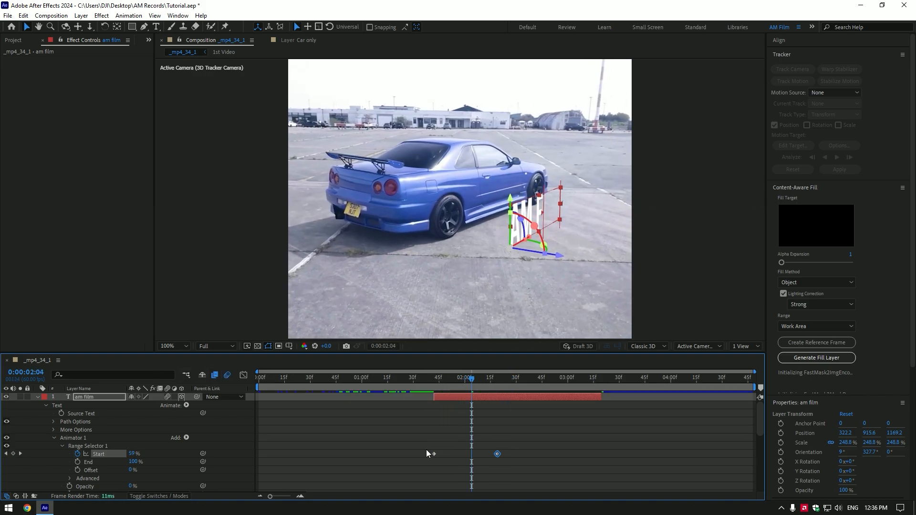
left_click_drag(427, 451, 464, 450)
key("F9")
left_click(37, 398)
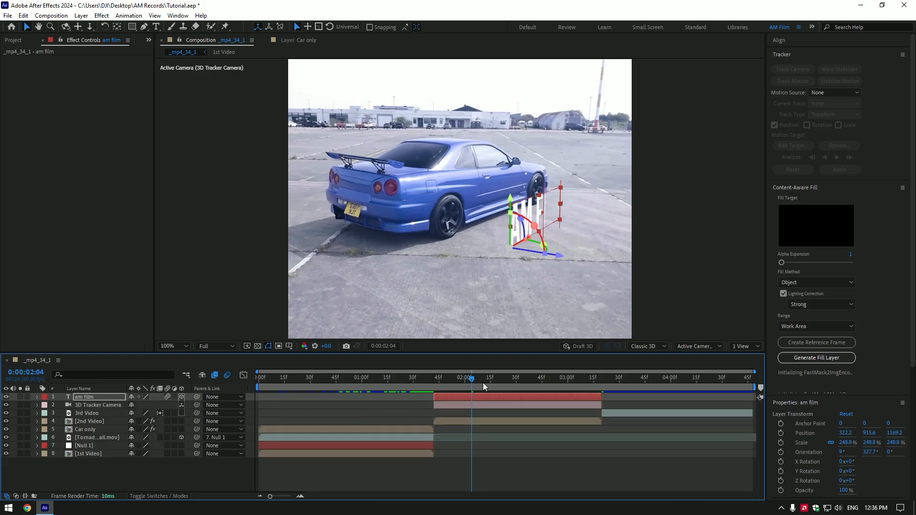
left_click_drag(483, 383, 508, 386)
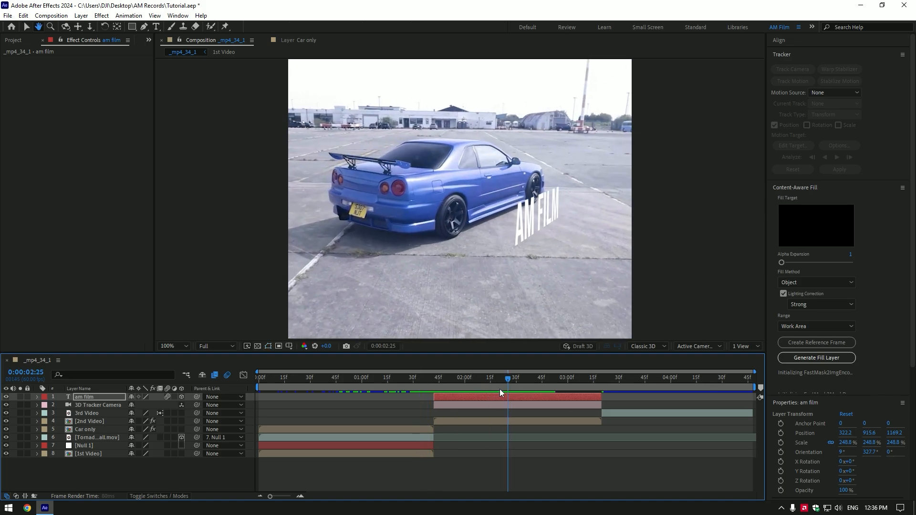
- Apply the Deep Glow effect to the am film layer and set its Exposure to 0.07
left_click(485, 384)
key("ctrl+space")
type("deep")
key("Return")
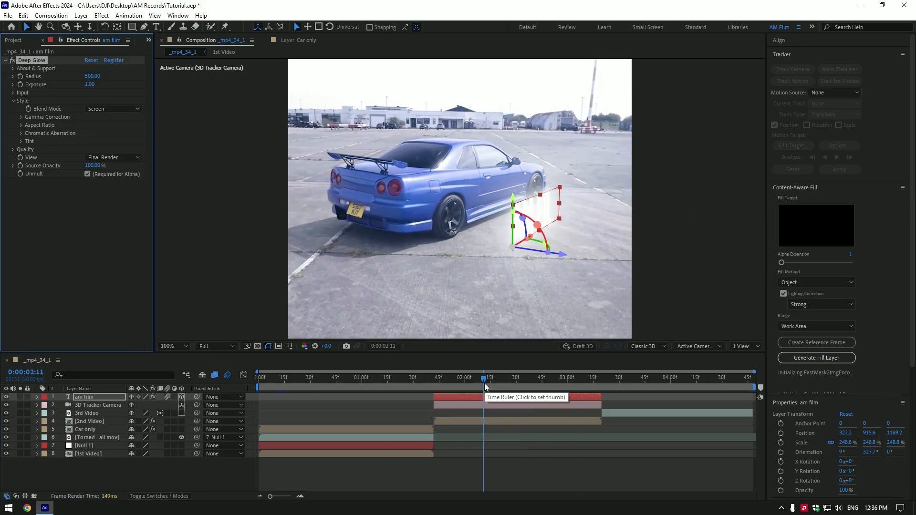
left_click_drag(90, 84, 2, 89)
- Change the fill colour of the am film text to lime green
key("ctrl+t")
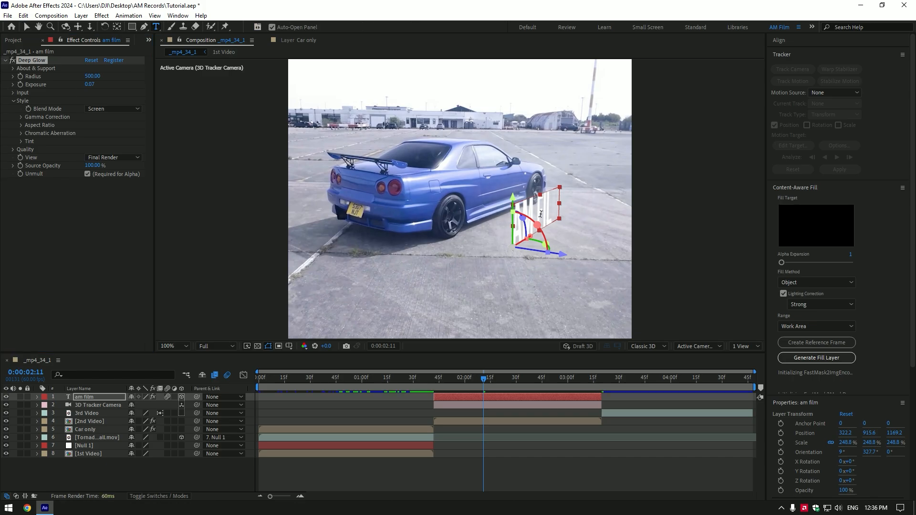
double_click(540, 214)
scroll(869, 286, "down", 5)
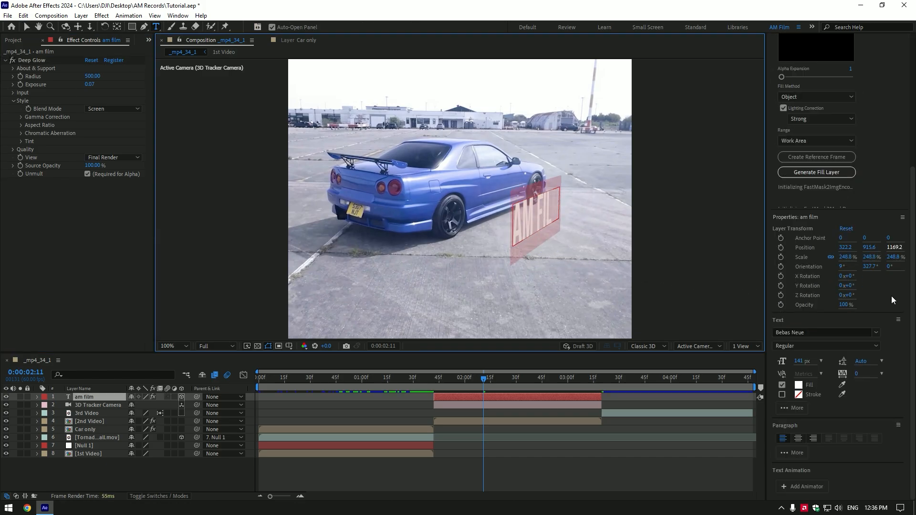
left_click(799, 385)
left_click_drag(435, 364, 435, 361)
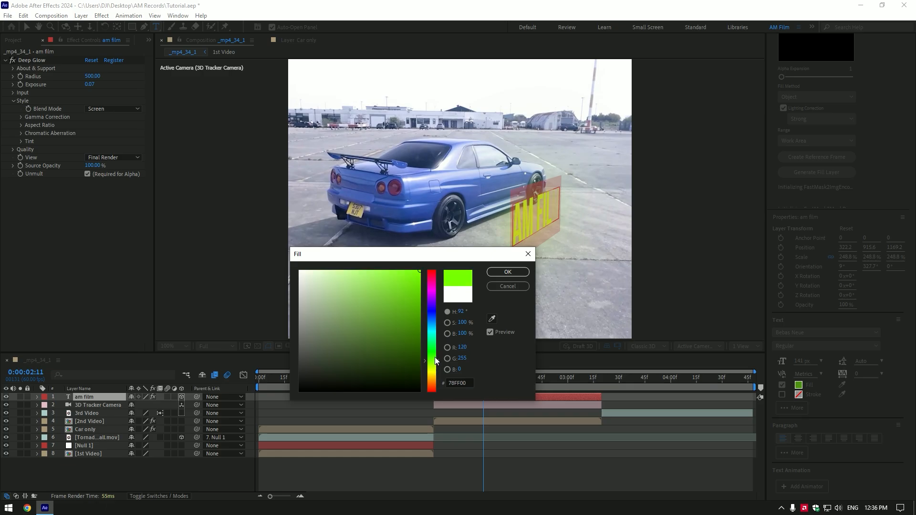
left_click(497, 273)
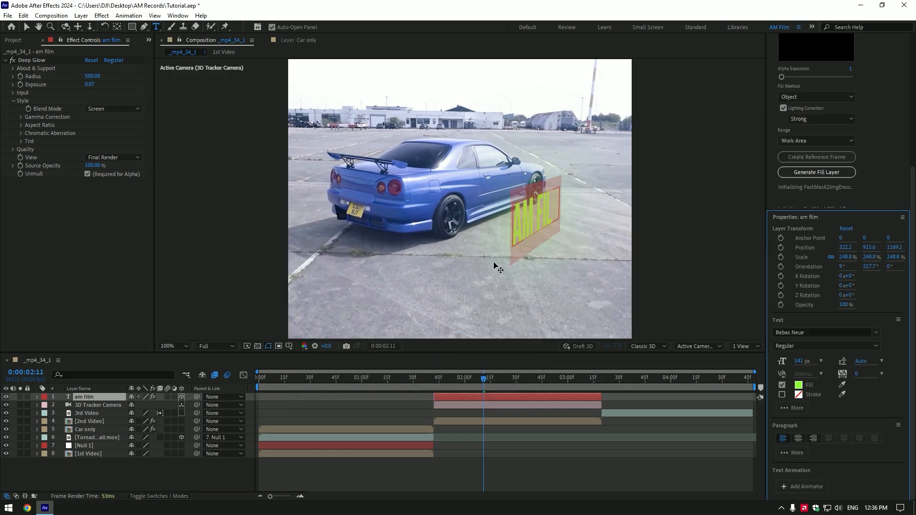
key("ctrl+space")
type("drop")
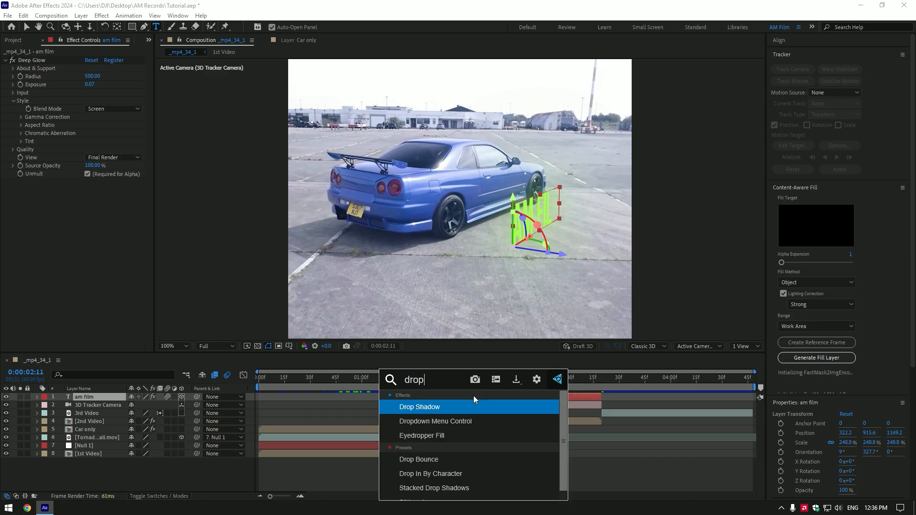
key("Return")
left_click_drag(62, 219, 80, 233)
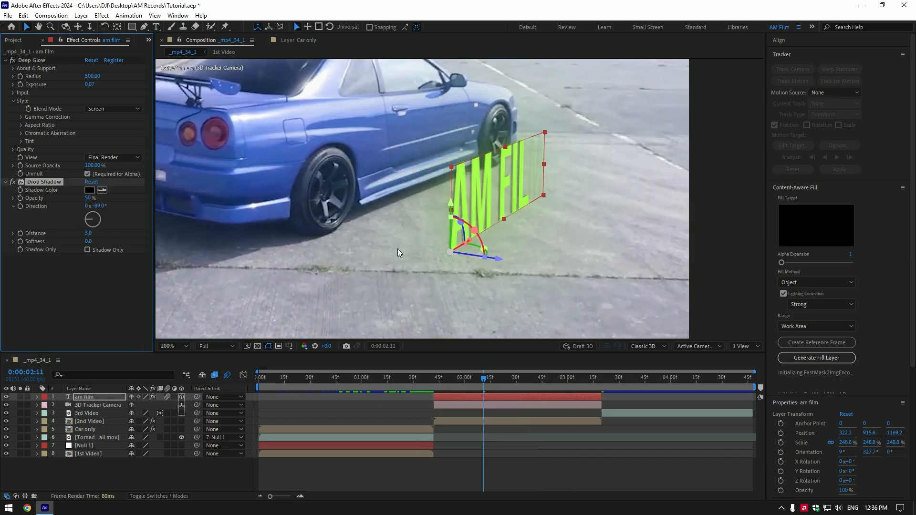
left_click(36, 183)
key("Delete")
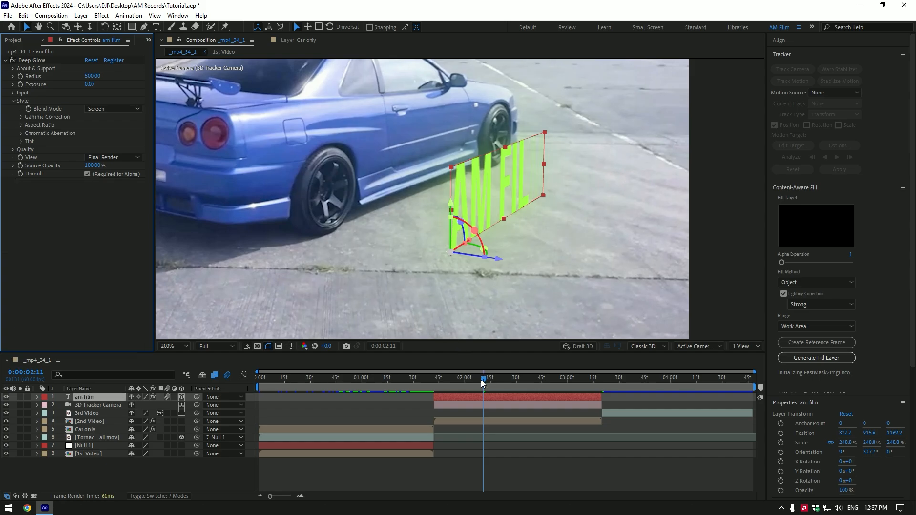
- Duplicate the am film text layer and rotate the lower copy flat onto the ground to act as a shadow
left_click(476, 397)
key("ctrl+d")
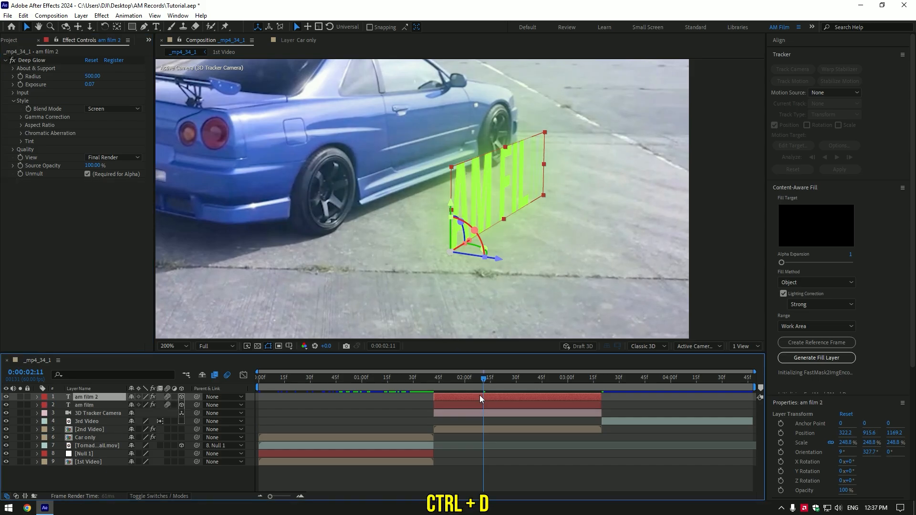
left_click(478, 405)
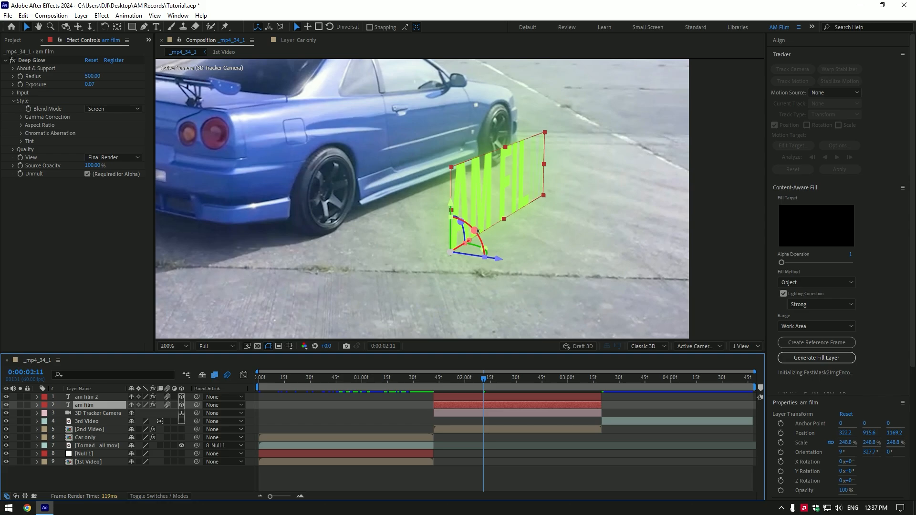
left_click_drag(475, 230, 450, 247)
- Apply a Fill effect to the flattened am film layer with colour 000000 and opacity 43%
key("ctrl+space")
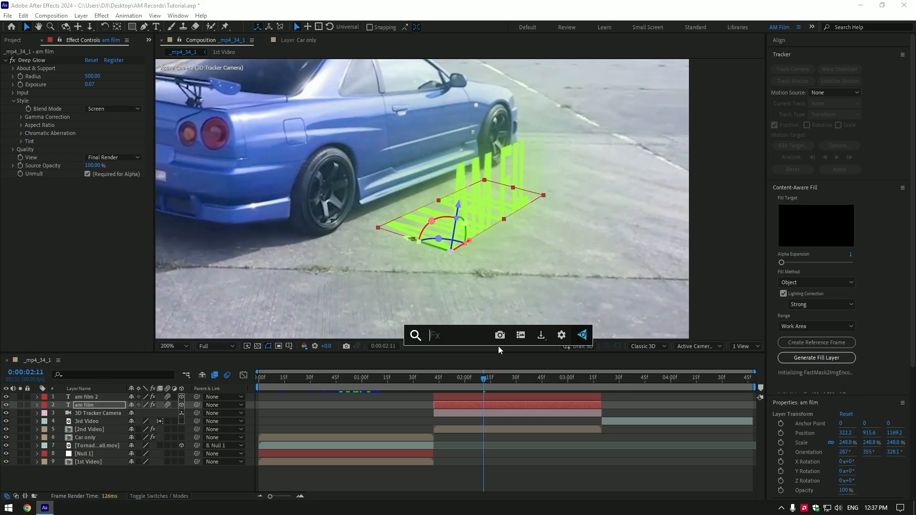
type("fill")
key("Return")
left_click(89, 207)
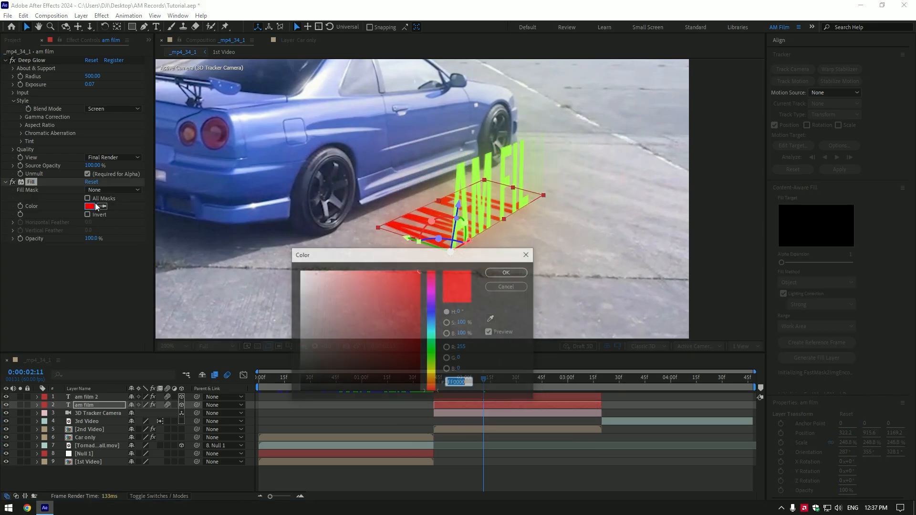
type("000000")
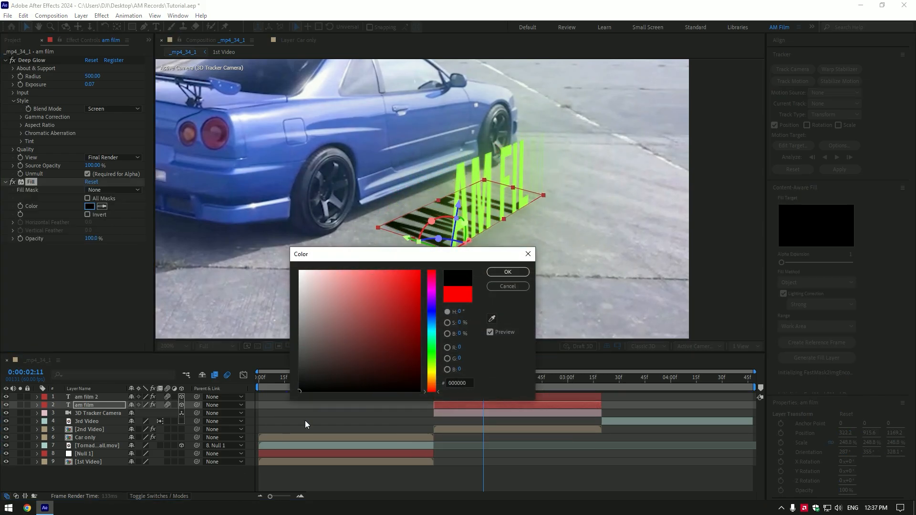
left_click(503, 268)
left_click_drag(91, 238, 65, 239)
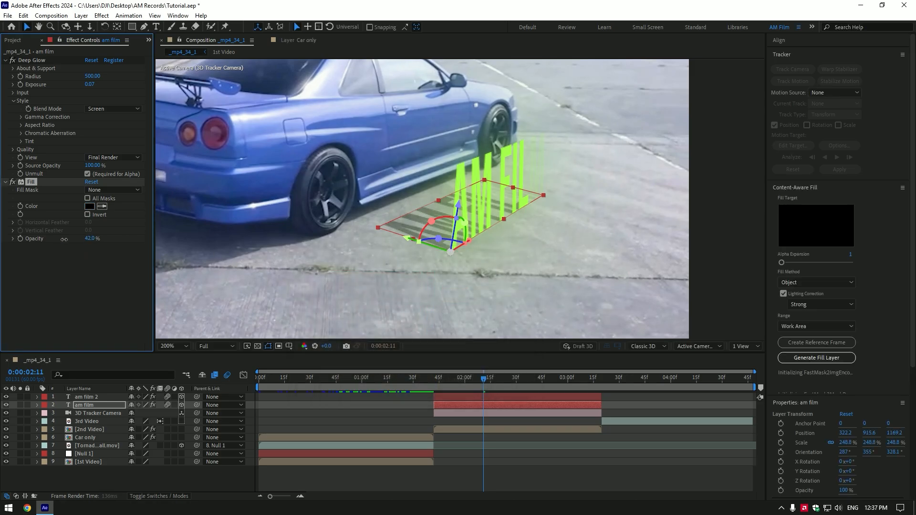
- Replace the flattened layer's Deep Glow with a Gaussian Blur of 5.5 and reduce its Fill opacity to 28%
left_click(33, 62)
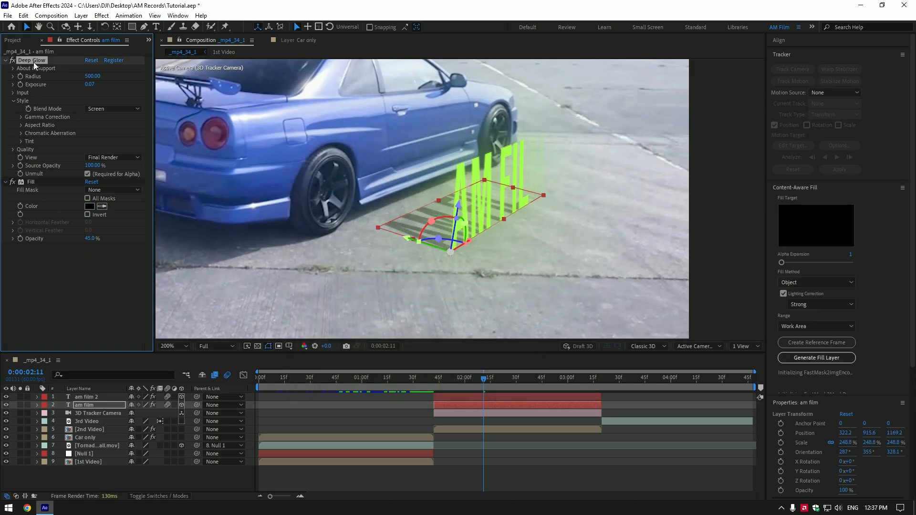
key("Delete")
key("ctrl+space")
type("gau")
key("Return")
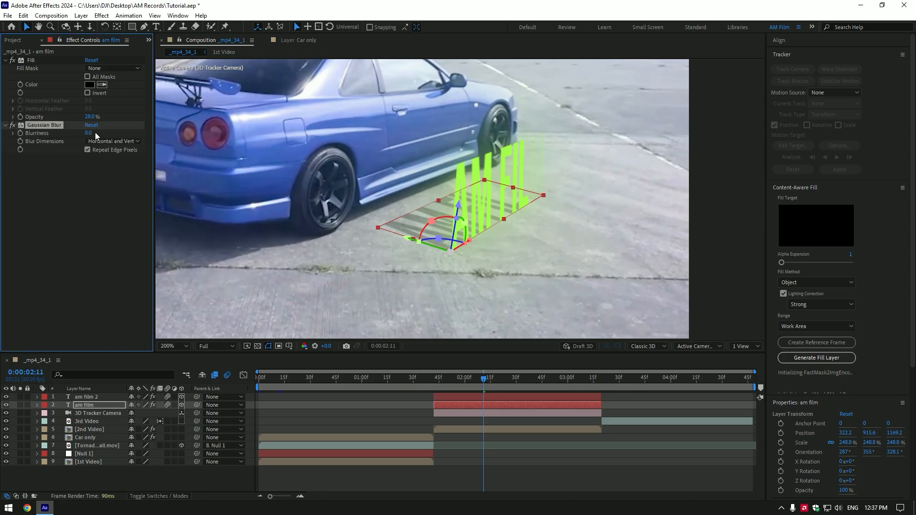
left_click_drag(157, 128, 124, 129)
scroll(448, 232, "down", 2)
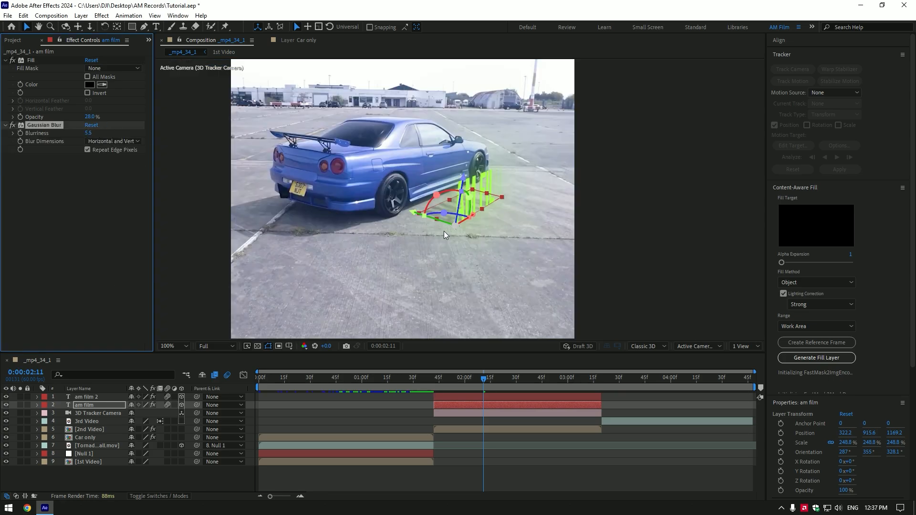
- Pre-compose the third clip's layer as 3rd Video, moving all attributes into the new composition
left_click_drag(637, 379, 605, 388)
right_click(611, 420)
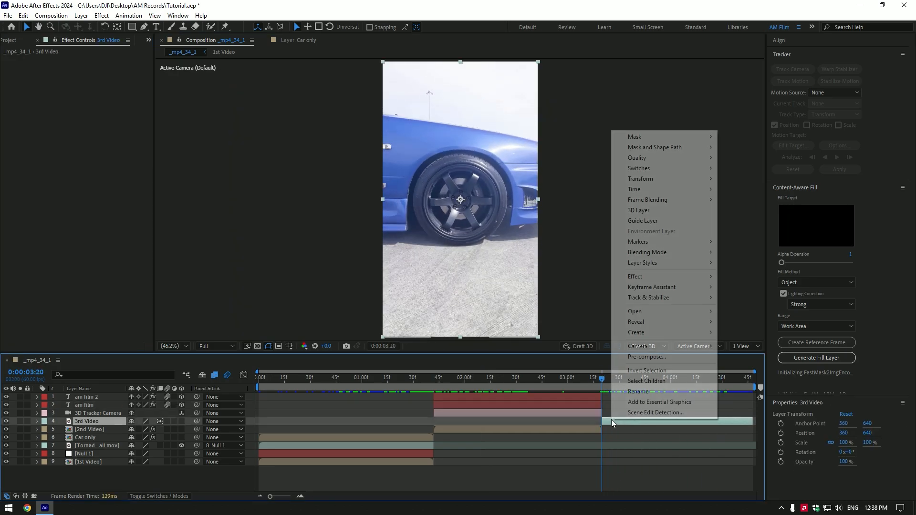
left_click(650, 357)
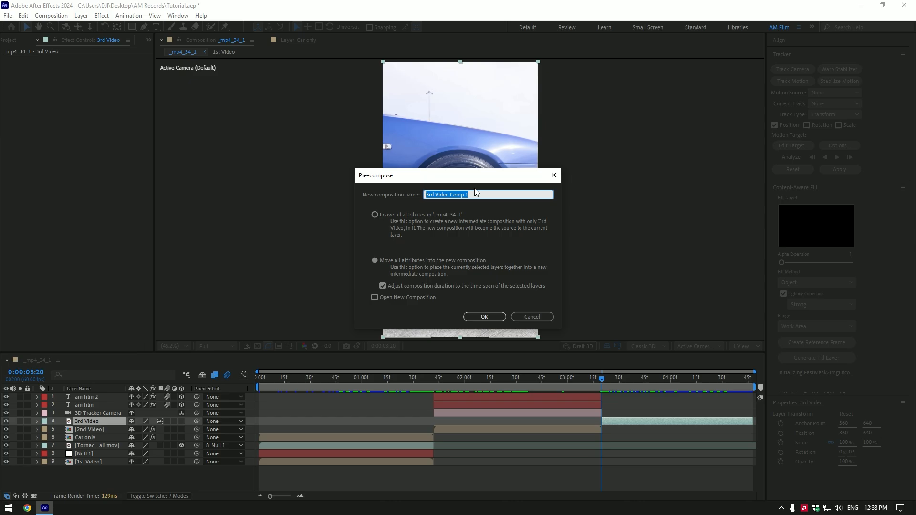
type("3rd Video")
left_click(485, 317)
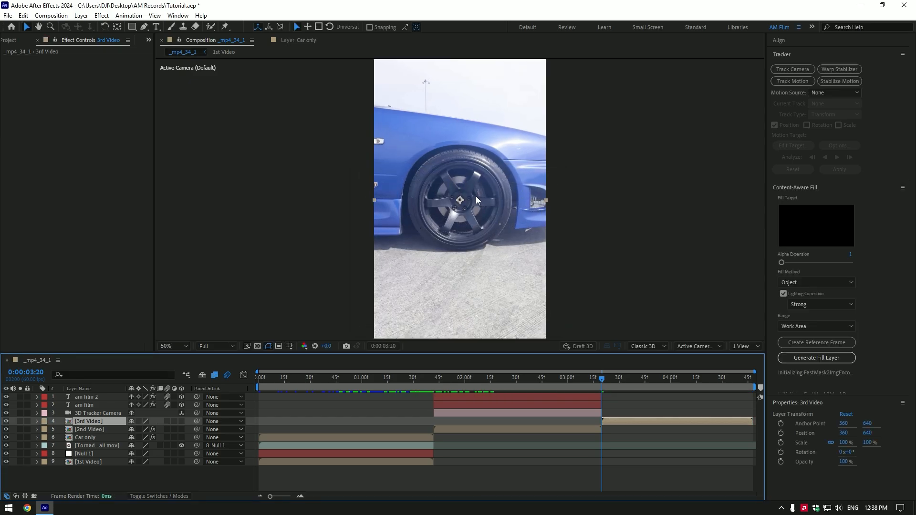
- Apply the Mocha AE effect to the 3rd Video layer
left_click_drag(136, 26, 190, 48)
left_click(210, 28)
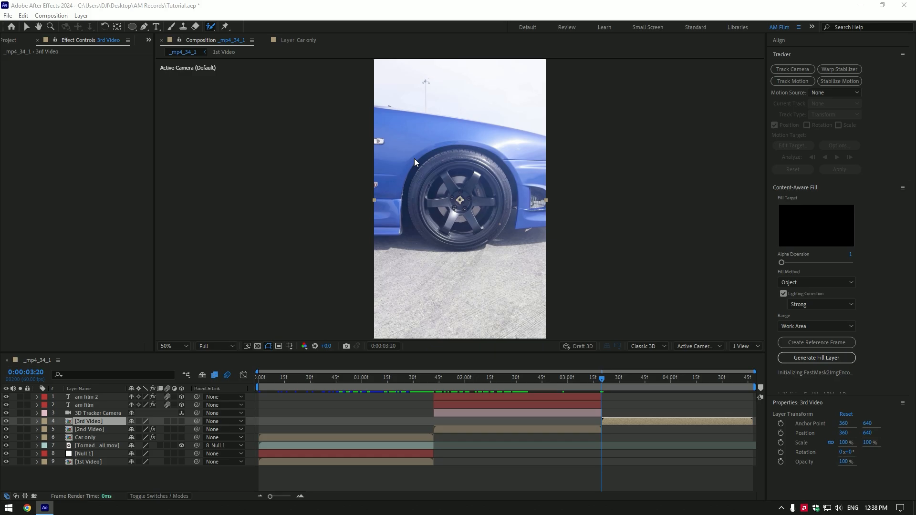
key("ctrl+space")
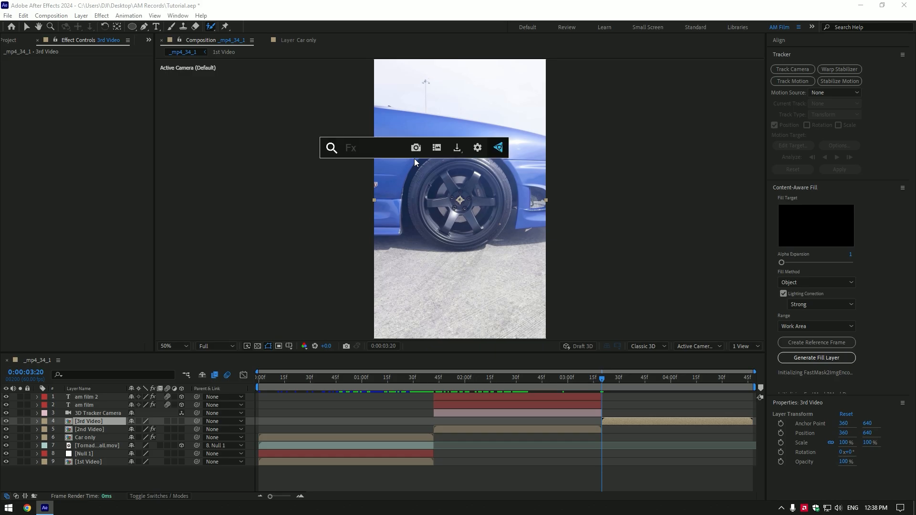
type("mocha")
key("Return")
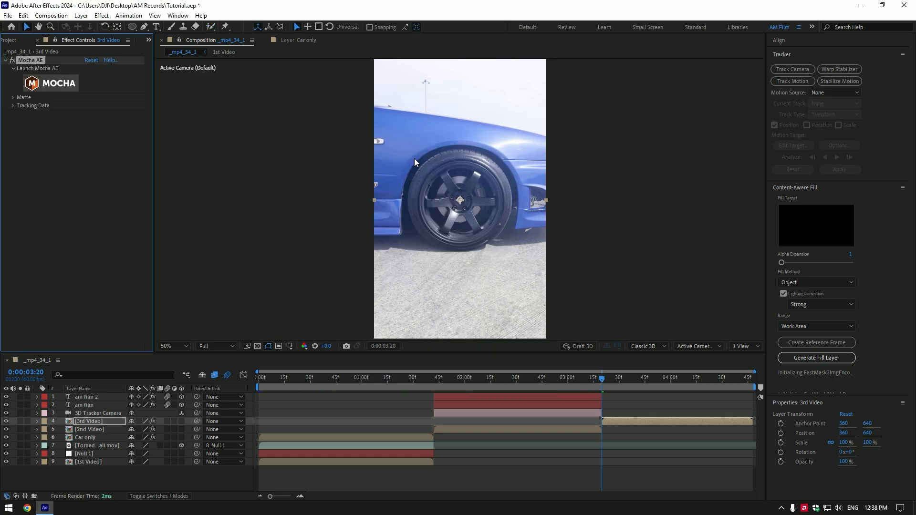
- Track the wheel rim forward in Mocha with an elliptical shape around it and save the tracking data
left_click(65, 84)
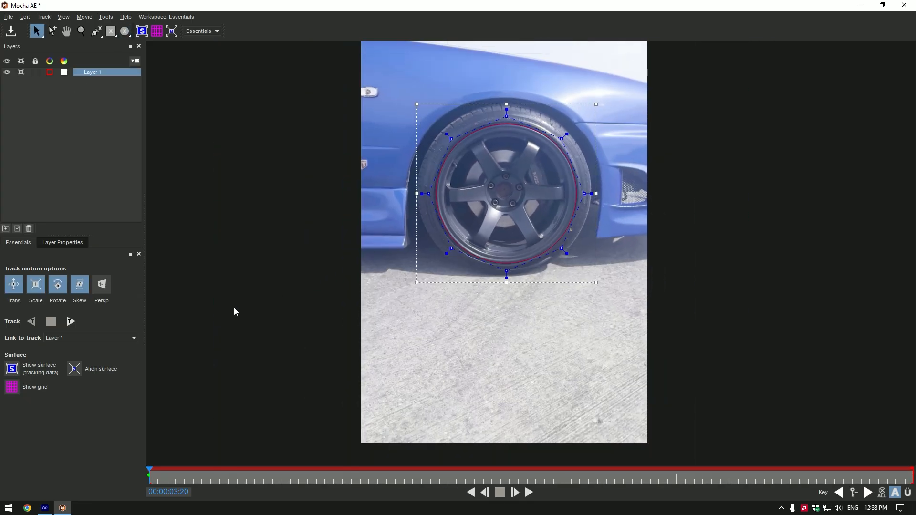
left_click(69, 321)
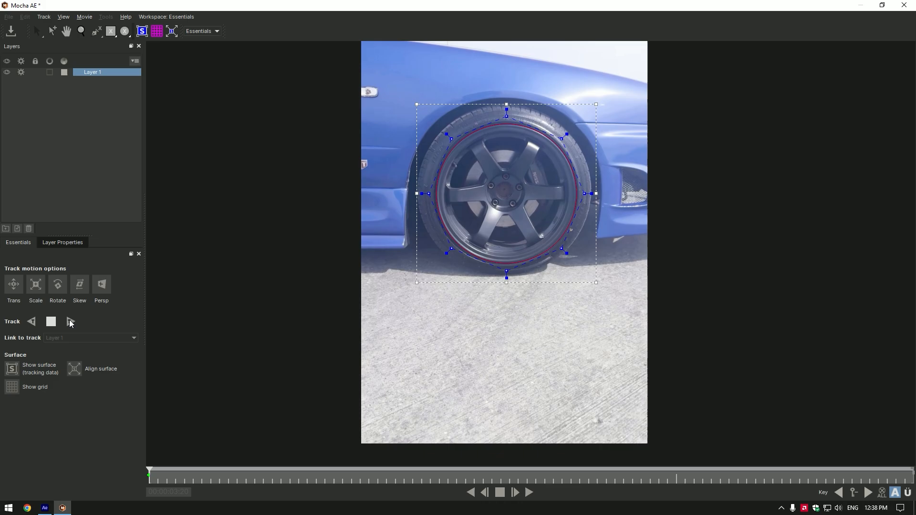
left_click(10, 30)
left_click(904, 6)
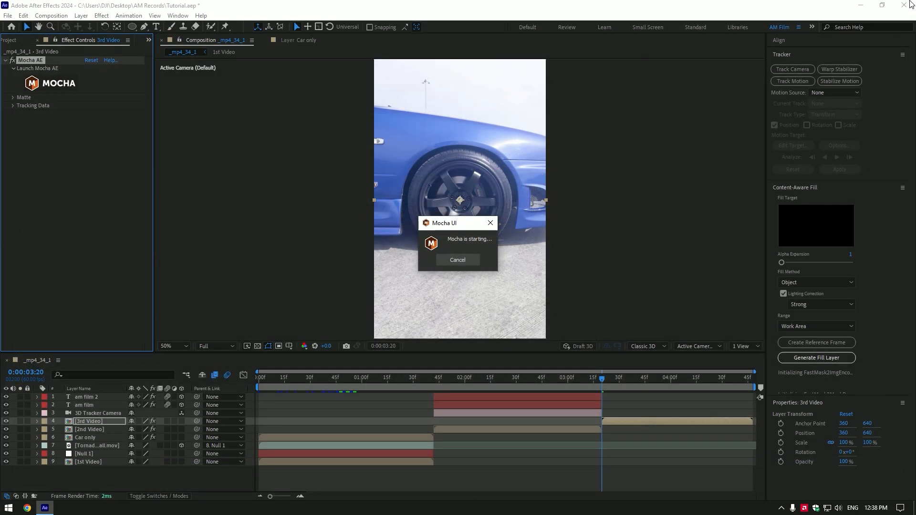
- Enable Mocha's Apply Matte on the 3rd Video layer to isolate the wheel and duplicate the layer
left_click(13, 98)
left_click(87, 114)
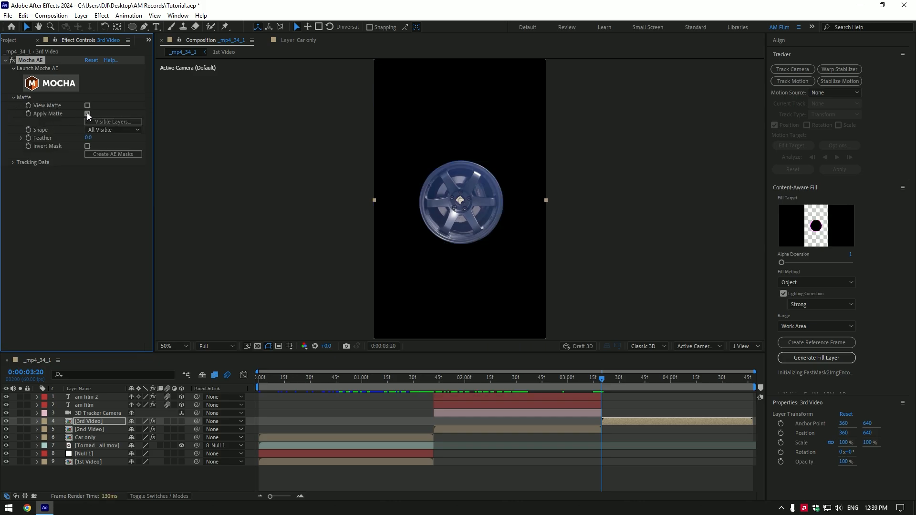
left_click(614, 421)
key("ctrl+d")
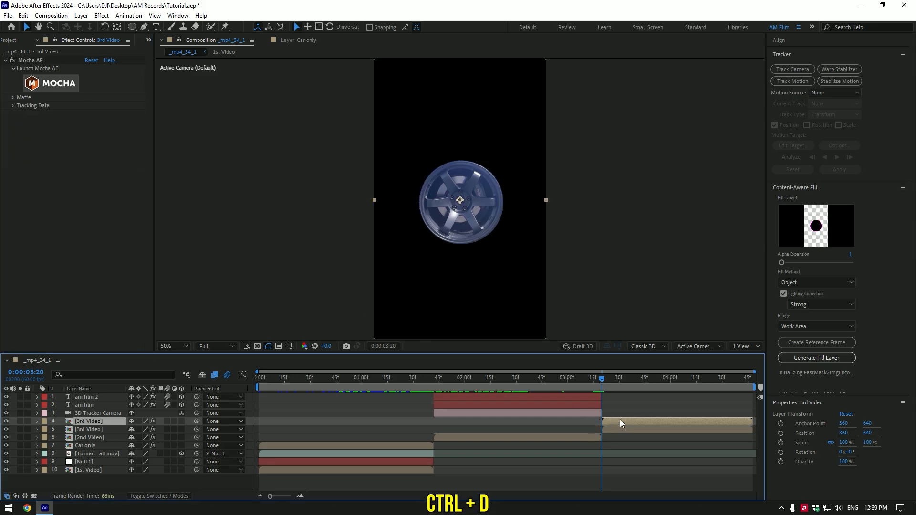
- Invert the Mocha mask on the upper 3rd Video layer and check the cut-out by toggling the lower copy's visibility
left_click(12, 97)
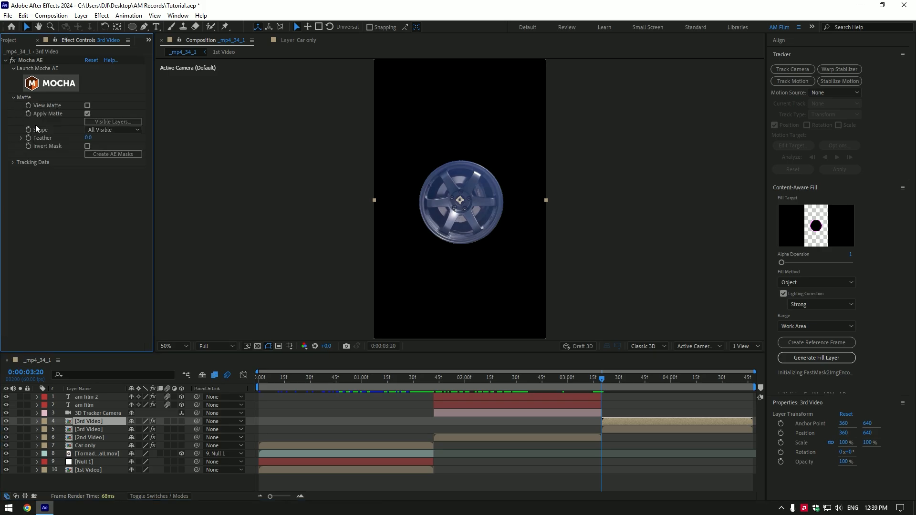
left_click(87, 147)
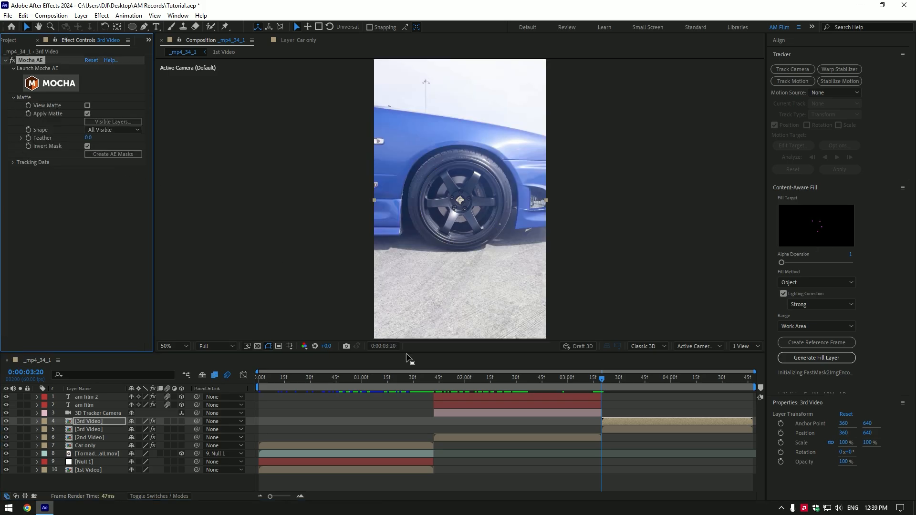
left_click(6, 429)
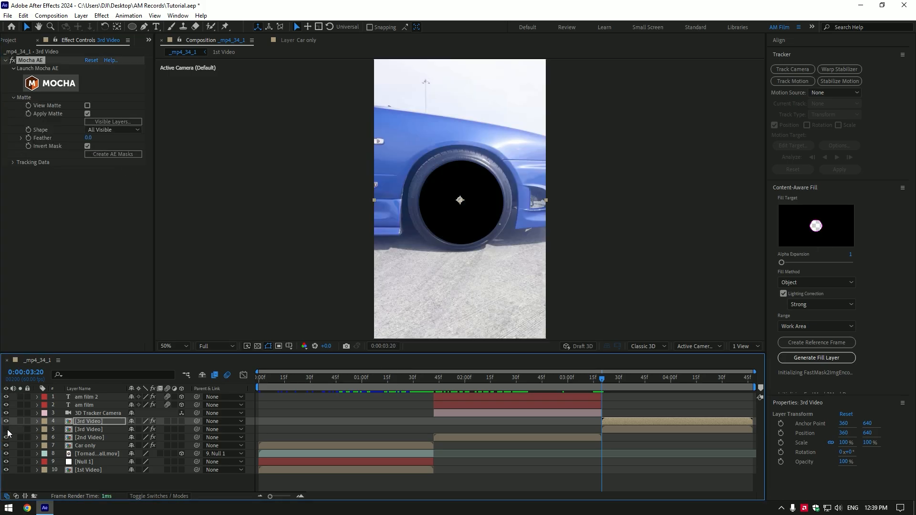
left_click(5, 429)
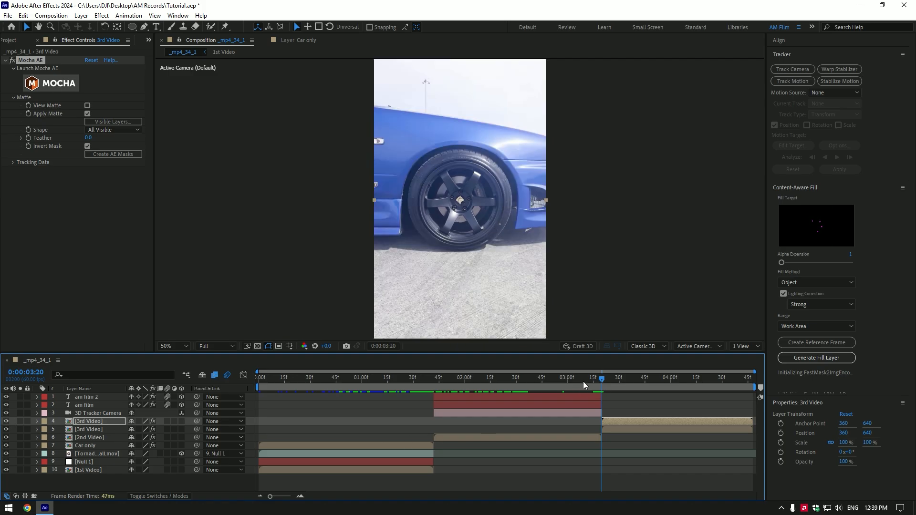
- Rename the lower 3rd Video layer to Wheel only
left_click(619, 429)
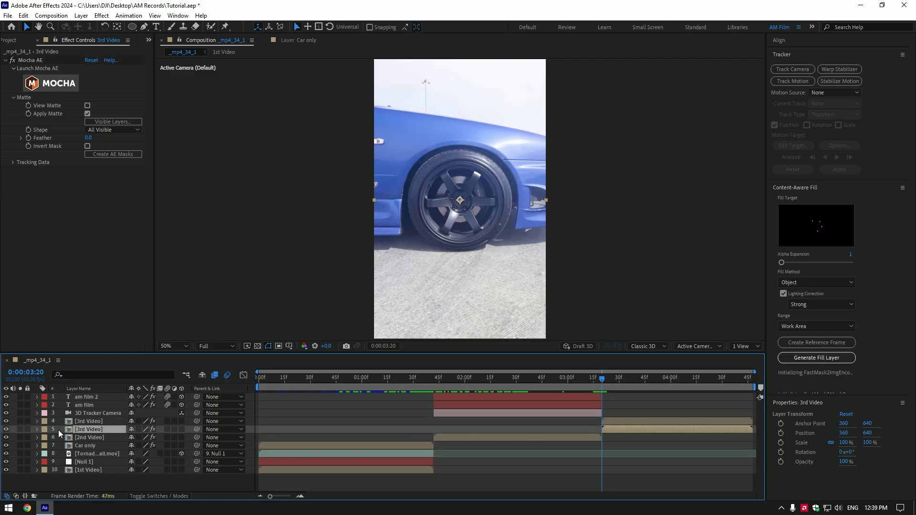
right_click(83, 431)
left_click(106, 410)
type("Wheel only")
key("Return")
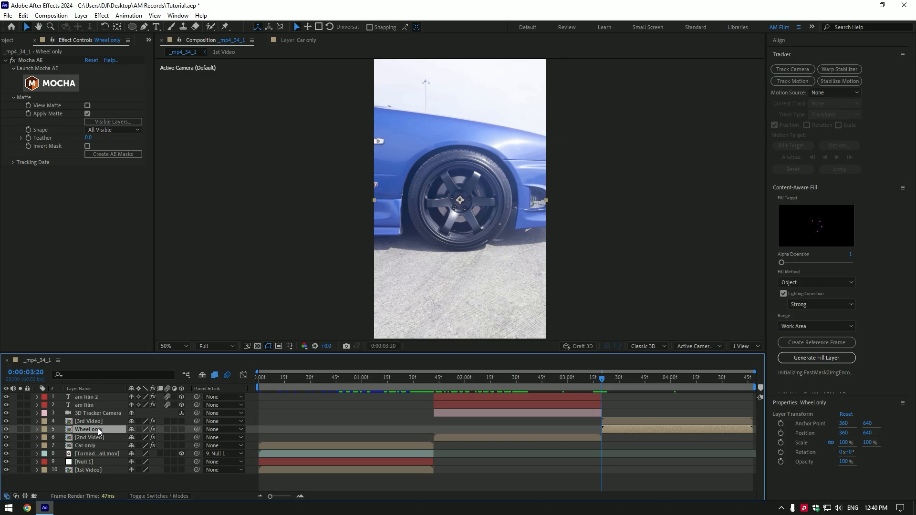
- Try to align the Wheel only layer's anchor point with the wheel's centre
left_click(117, 26)
scroll(462, 201, "up", 2)
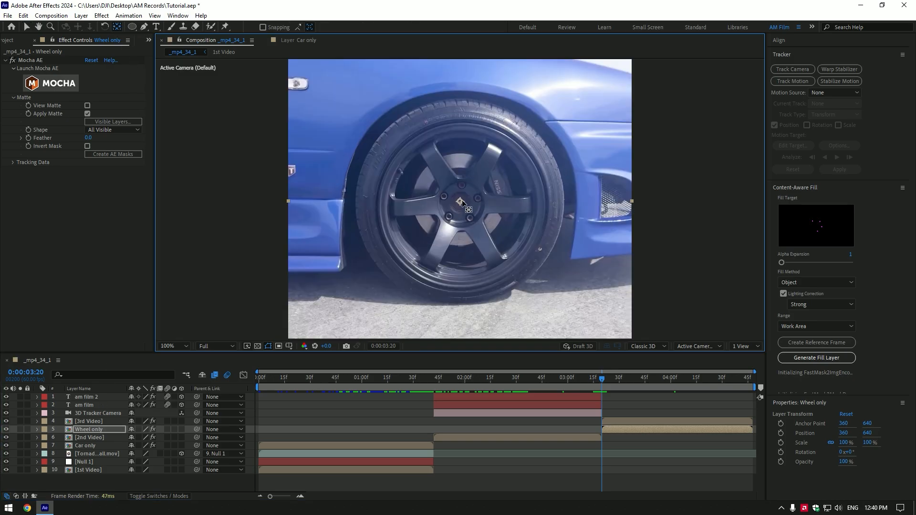
left_click_drag(460, 200, 461, 203)
key("ctrl+z")
scroll(474, 205, "down", 1)
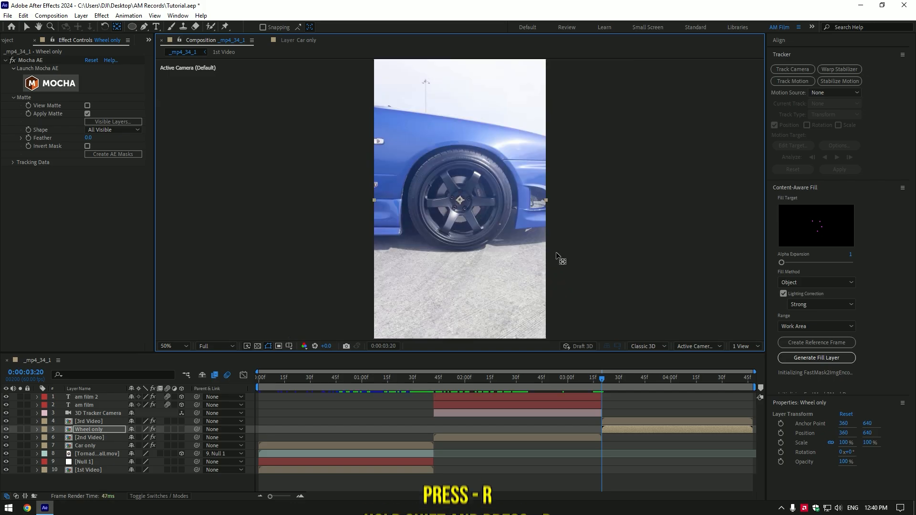
- Set the Wheel only layer's Rotation to 140° and keyframe it at 0:00:03:20
left_click(100, 430)
key("r")
key("shift+p")
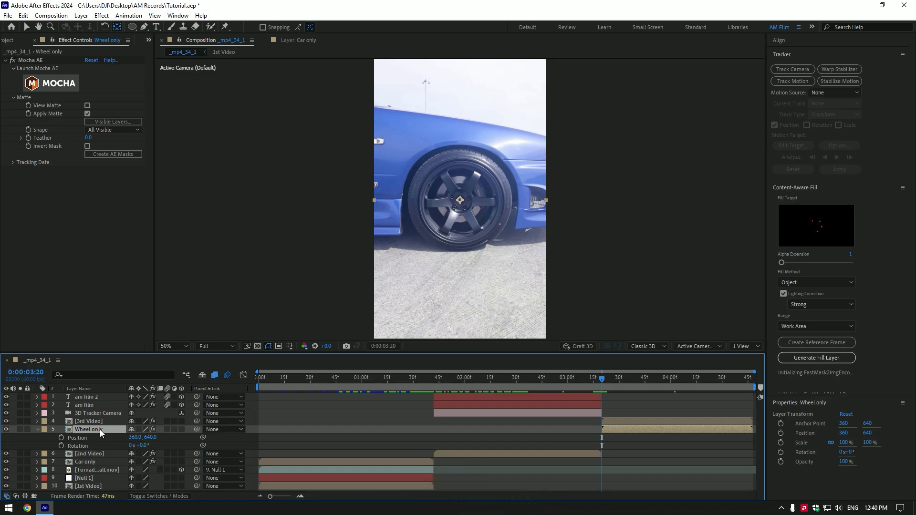
left_click_drag(146, 450, 70, 452)
left_click(61, 445)
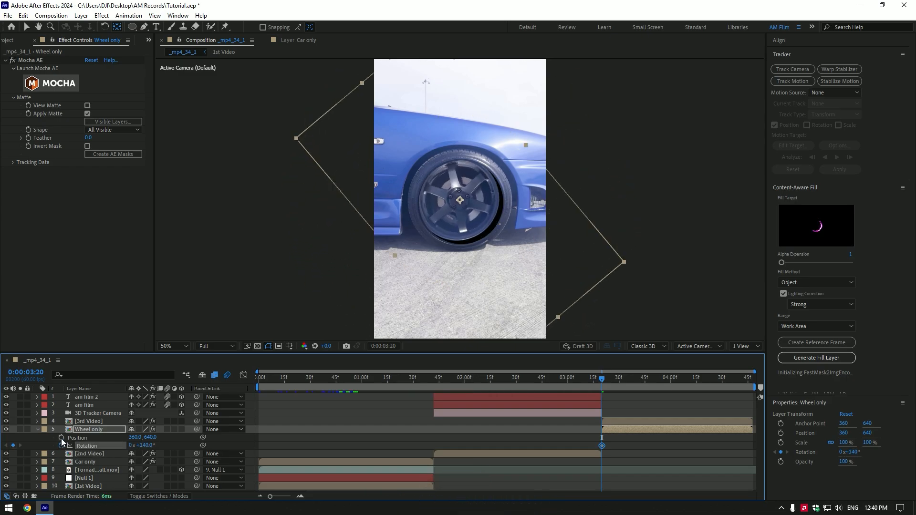
- Keyframe the Wheel only layer's Position at 0:00:03:20 with its X value set to 7
left_click(61, 438)
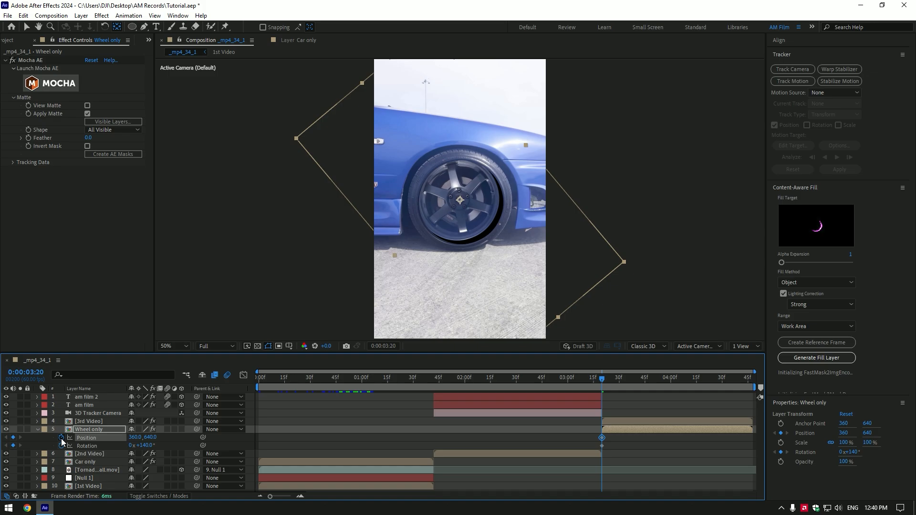
left_click_drag(130, 438, 2, 432)
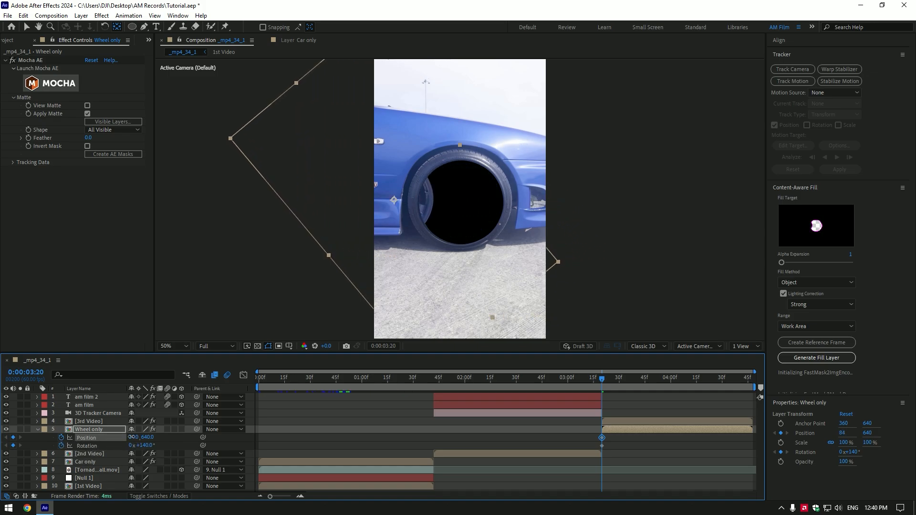
left_click_drag(130, 437, 99, 438)
- Reset the Wheel only layer's Position and Rotation at 0:00:04:00 so the wheel rolls into place
left_click_drag(604, 380, 670, 380)
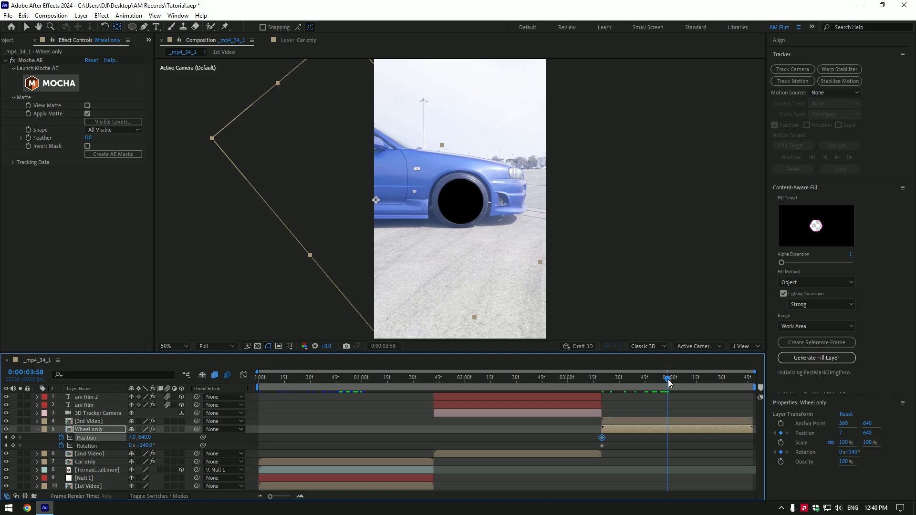
right_click(105, 439)
left_click(137, 379)
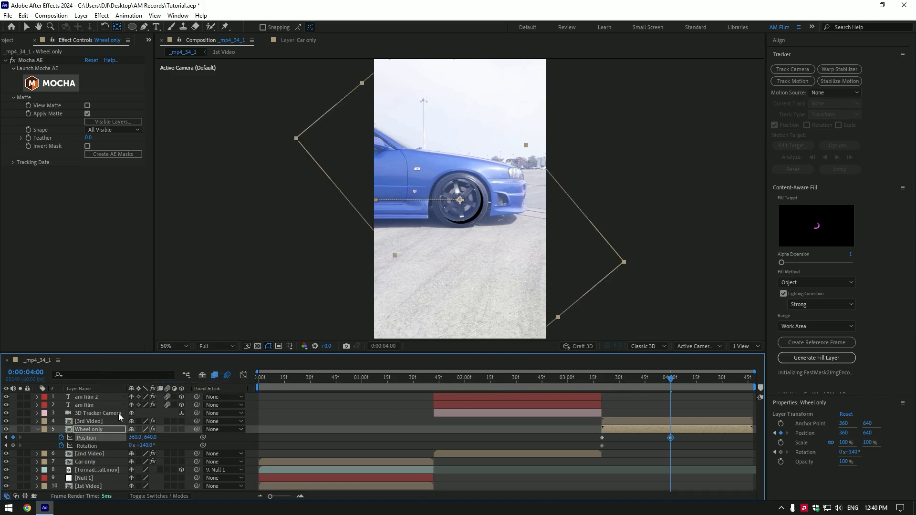
right_click(90, 447)
left_click(117, 387)
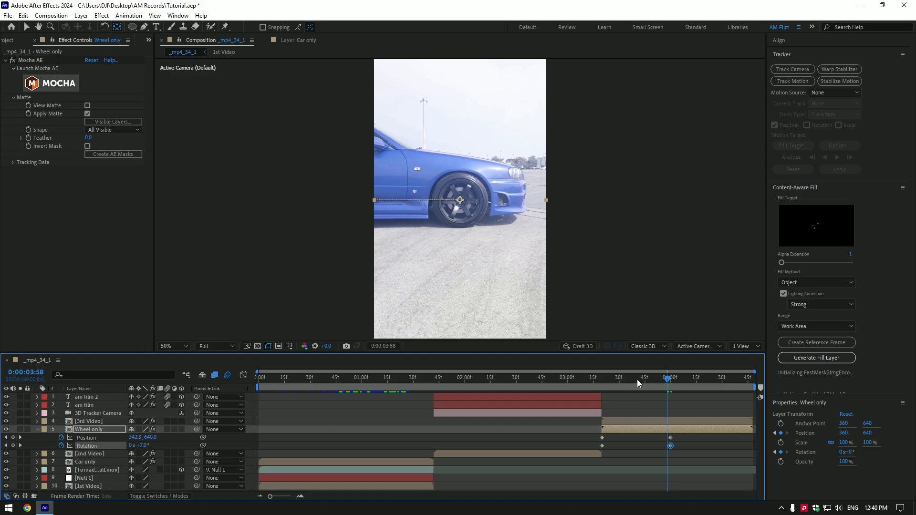
- Set the Wheel only layer's Rotation keyframe at 0:00:03:20 to -1x+0° and check the wheel's roll
left_click_drag(637, 379, 602, 386)
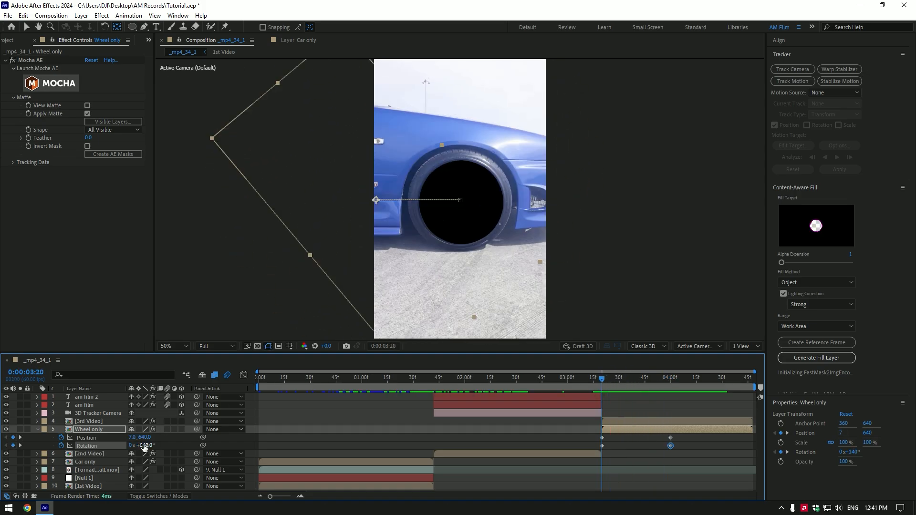
left_click_drag(144, 448, 76, 447)
type("0")
key("Return")
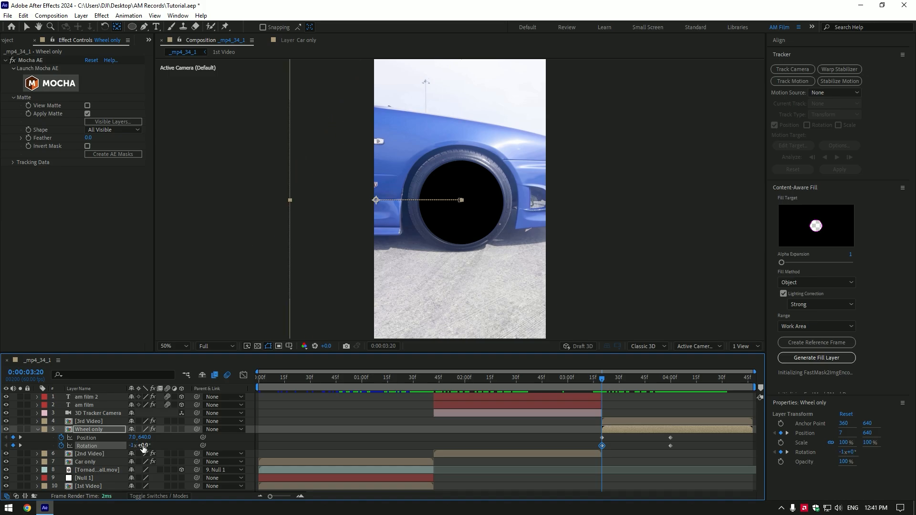
left_click_drag(607, 379, 652, 382)
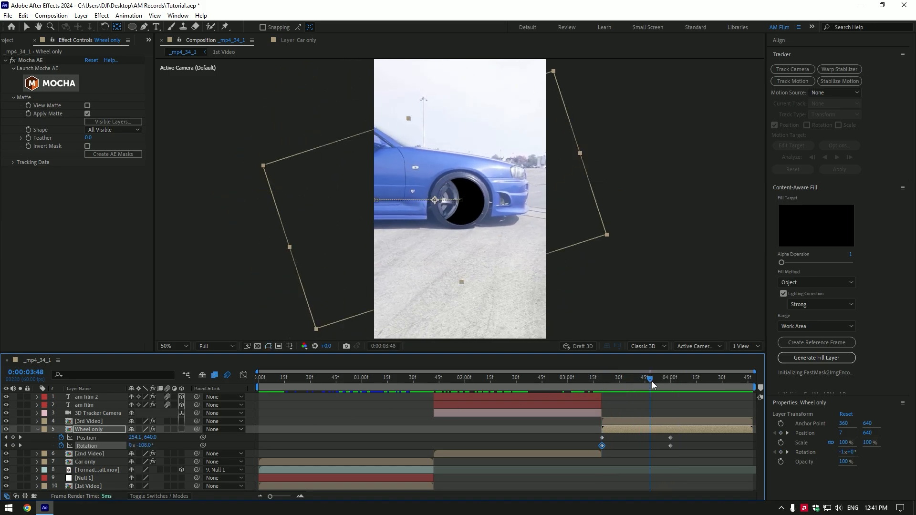
- Enable motion blur on the Wheel only layer and apply Easy Ease to its Position and Rotation keyframes
left_click(37, 429)
left_click(167, 430)
key("u")
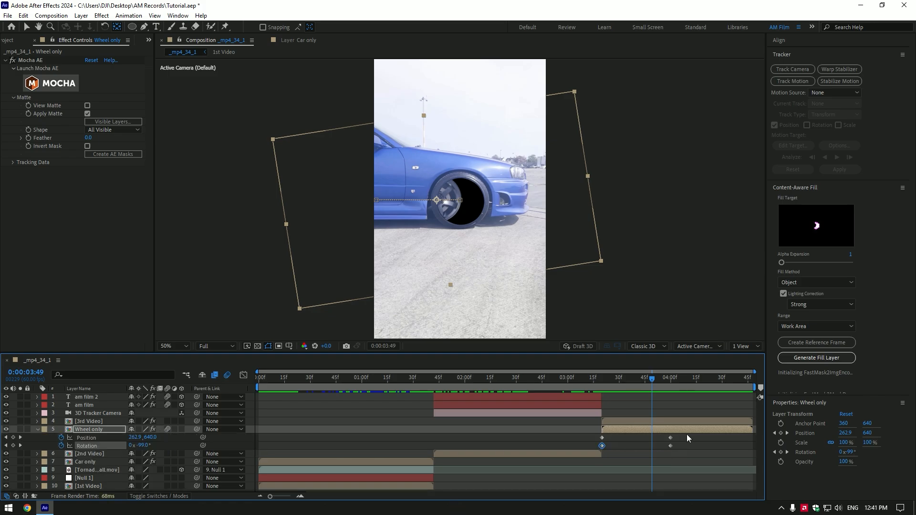
left_click_drag(686, 437, 597, 450)
key("F9")
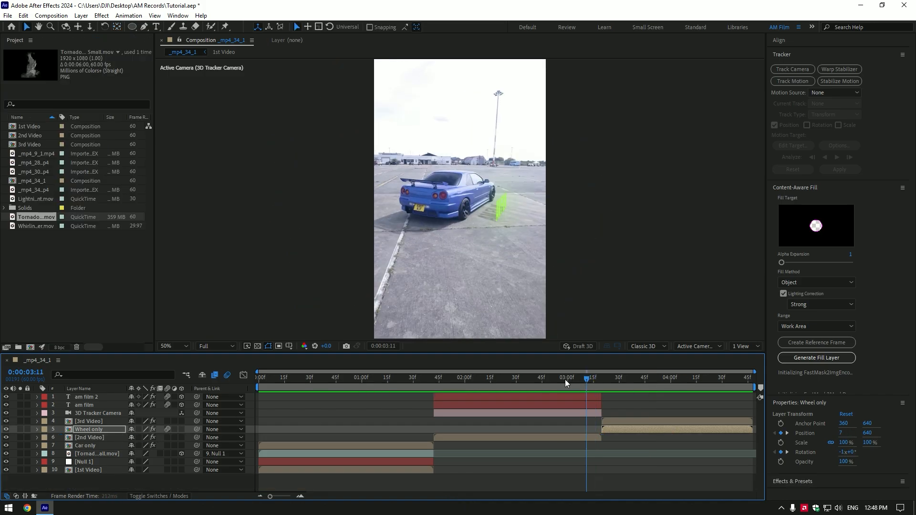
- Play back the composition from the beginning to review the effects, then return to the first frame
left_click_drag(565, 379, 259, 380)
key("space")
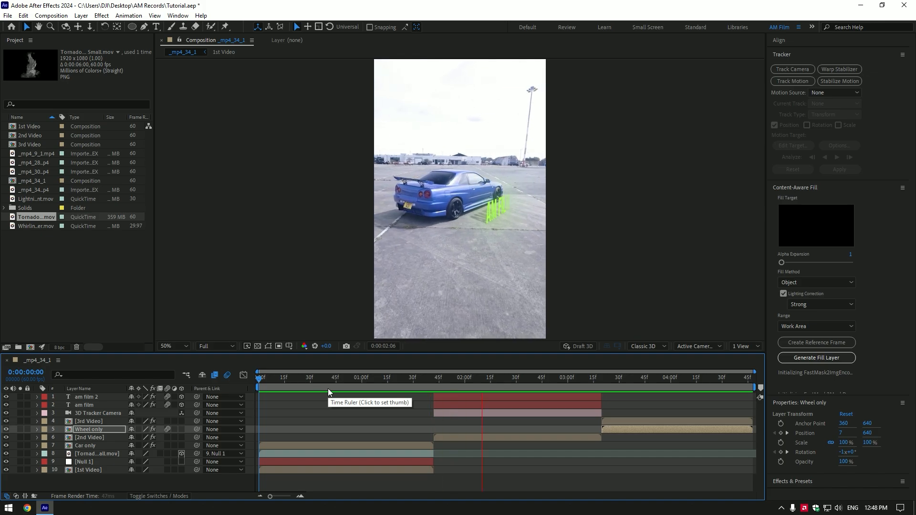
left_click_drag(345, 383, 253, 383)
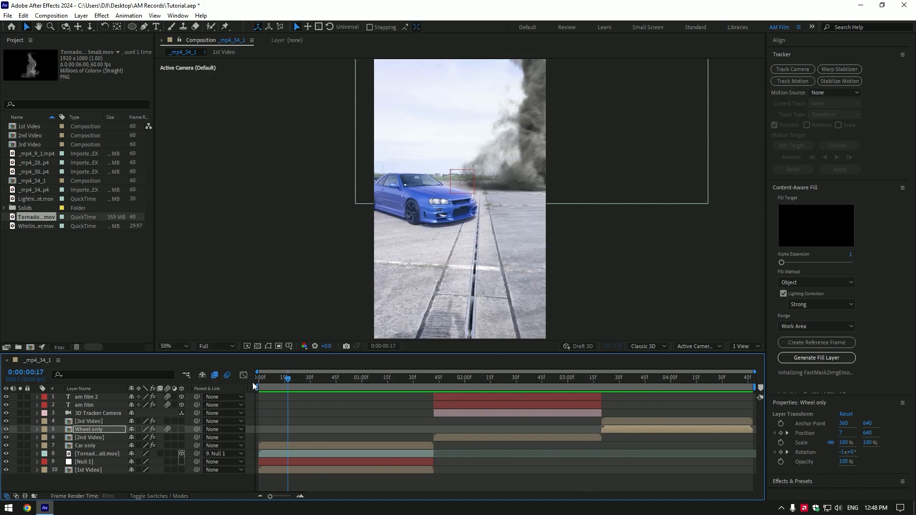
- Pre-compose the Car only, Tornado, Null 1 and 1st Video layers into one composition
left_click(264, 443)
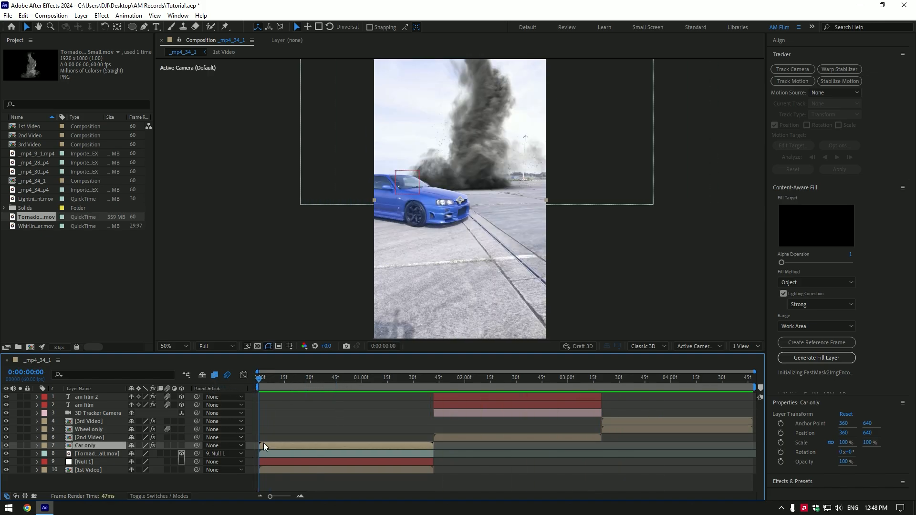
left_click(272, 470, "shift")
right_click(272, 470)
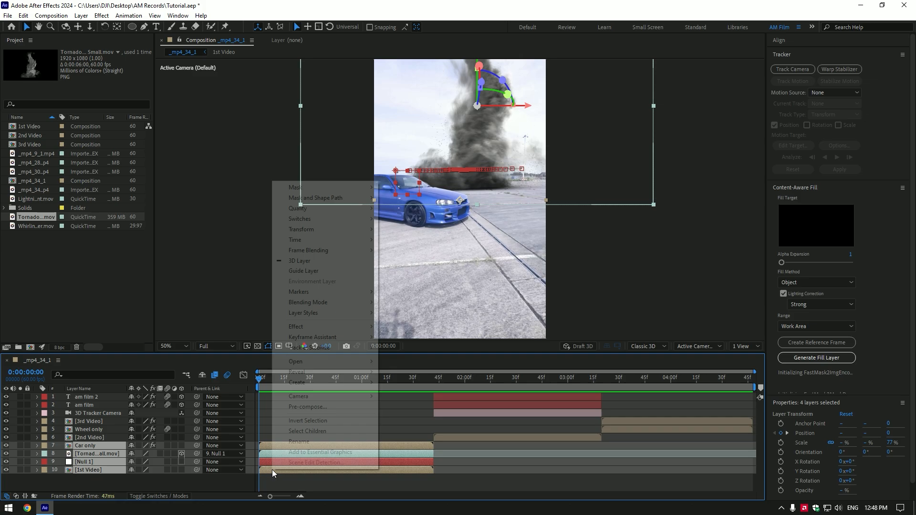
left_click(299, 409)
left_click(494, 317)
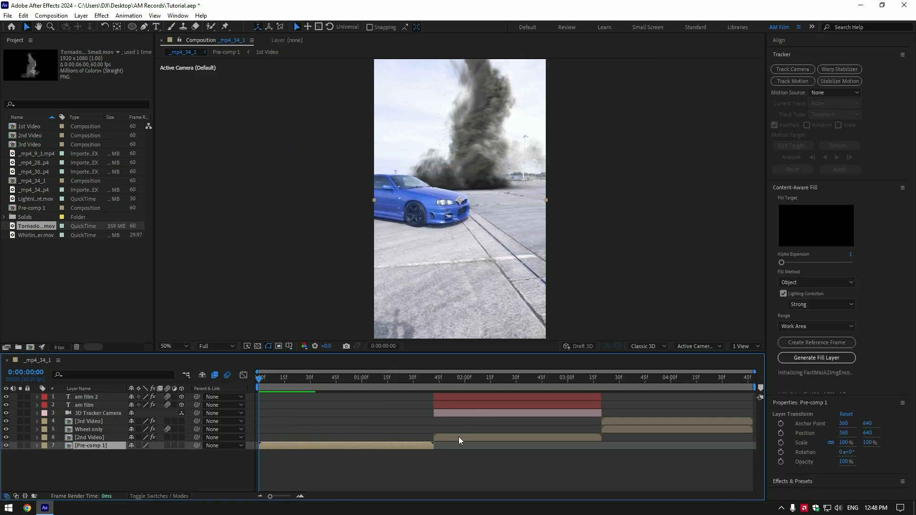
- Pre-compose the 2nd Video, 3D Tracker Camera, am film and am film 2 layers together
left_click(459, 440)
left_click(459, 412, "ctrl")
left_click(457, 404, "ctrl")
left_click(456, 397, "ctrl")
right_click(456, 396)
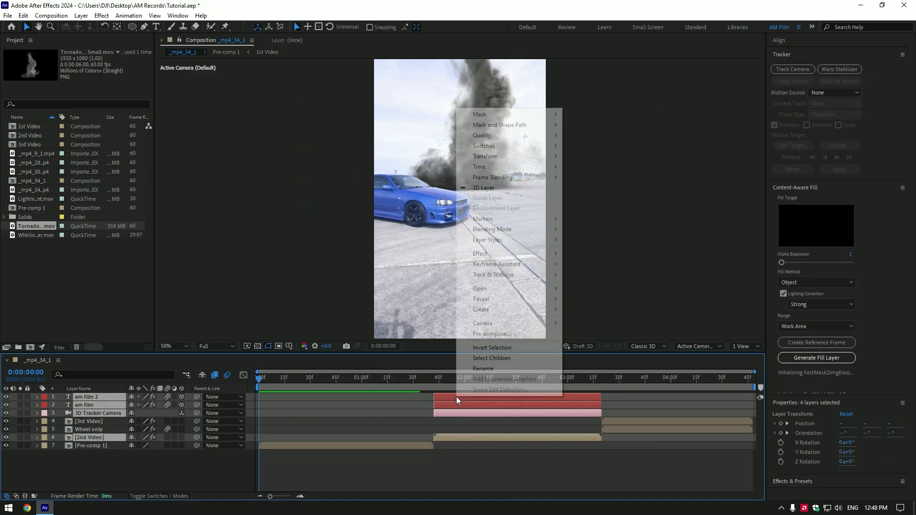
left_click(490, 334)
left_click(489, 317)
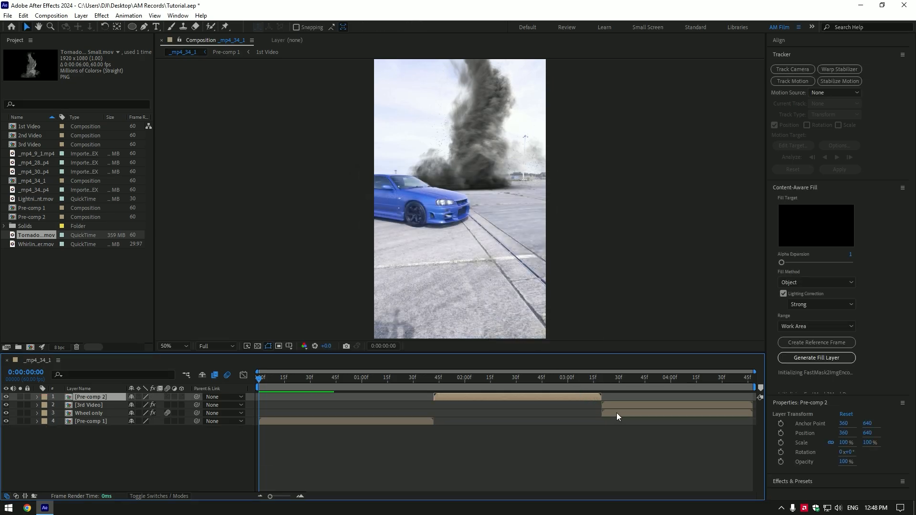
- Pre-compose the Wheel only and 3rd Video layers with all attributes moved, and place Pre-comp 2 directly below the new layer
left_click(617, 413)
left_click(614, 405, "ctrl")
right_click(614, 404)
left_click(635, 340)
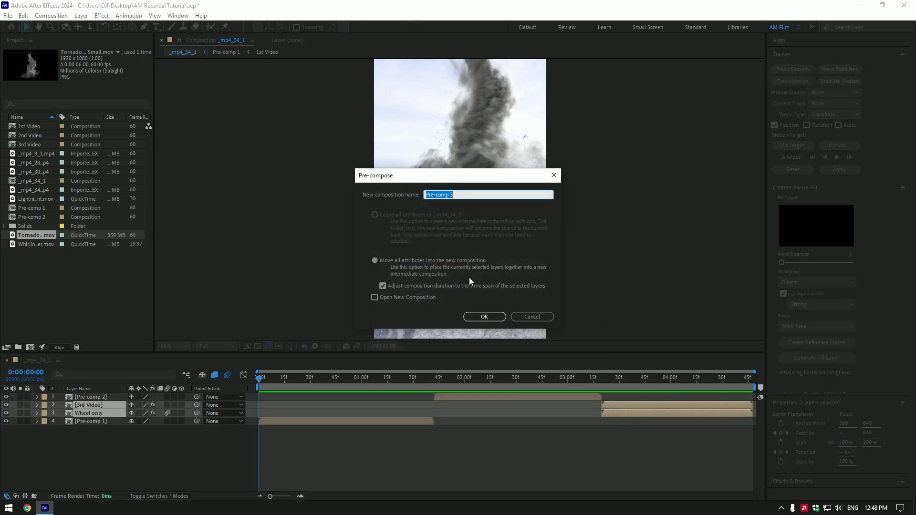
left_click(491, 319)
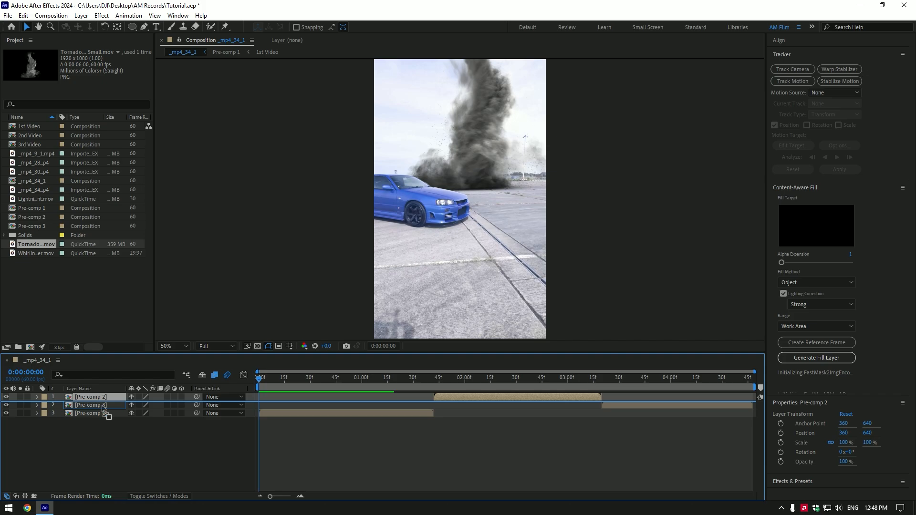
left_click_drag(103, 408, 102, 405)
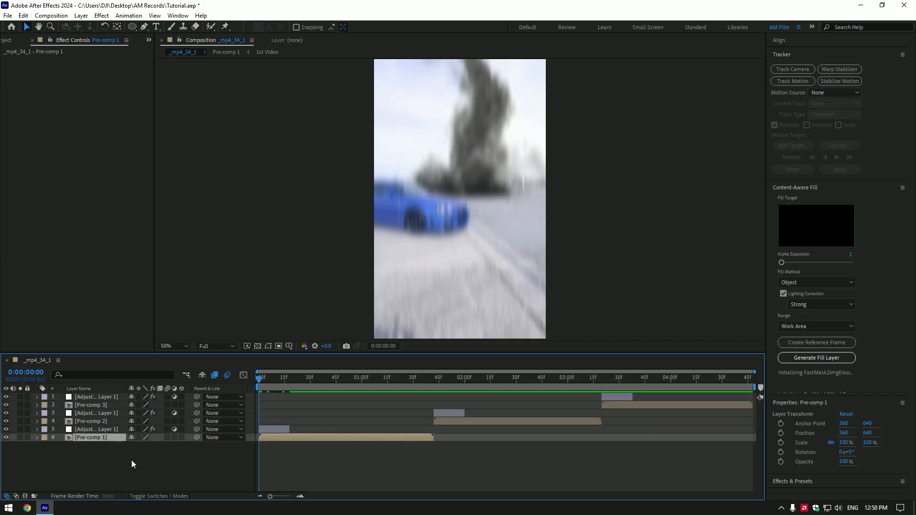
- Preview the final sequence with the adjustment layers at the start of each clip
key("space")
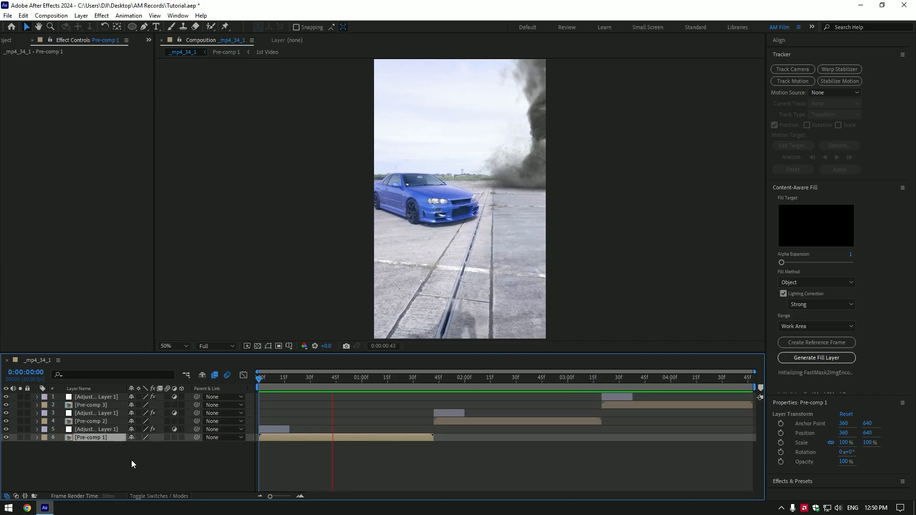